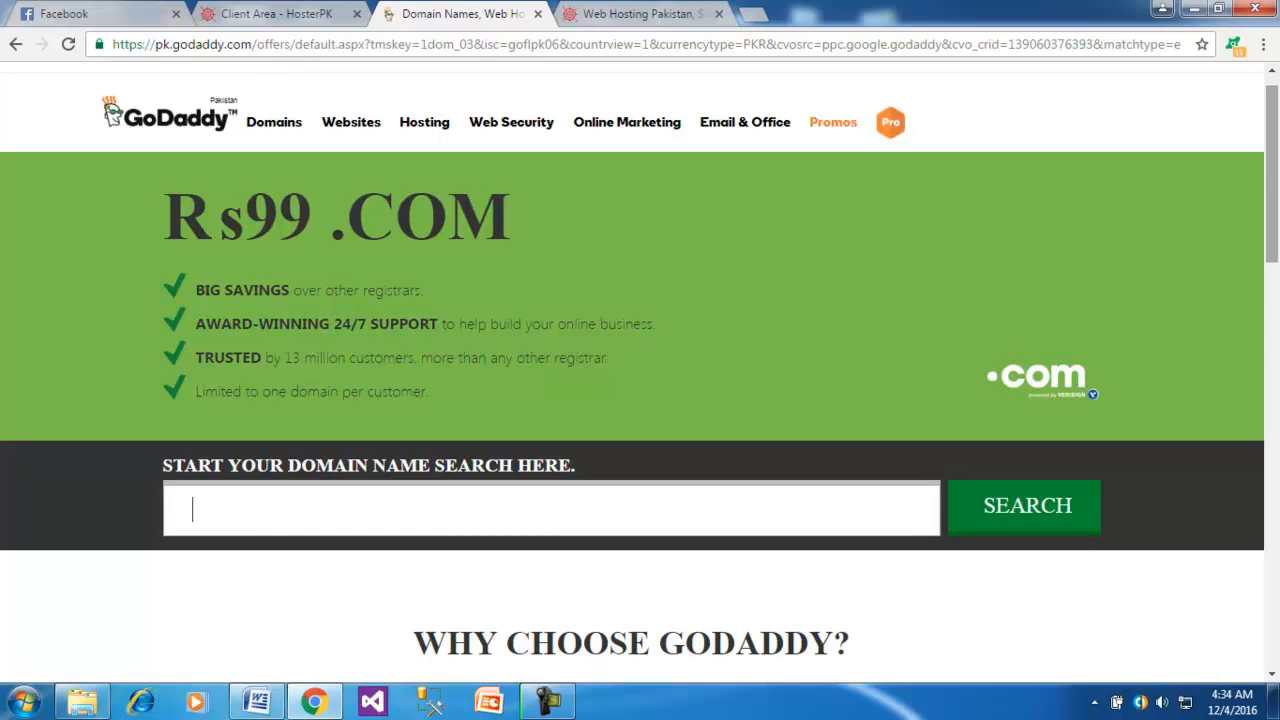
Search GoDaddy for the availability of the domain studydetail.com
text(studyde)
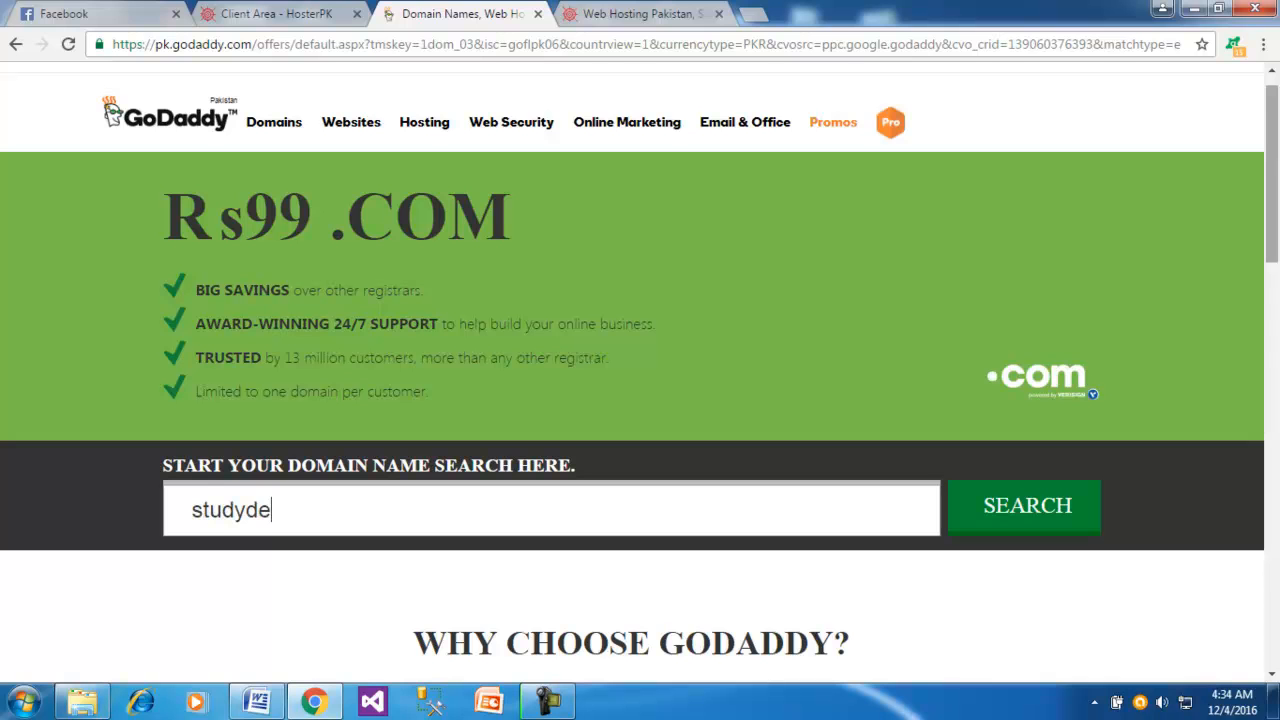
text(tail.com)
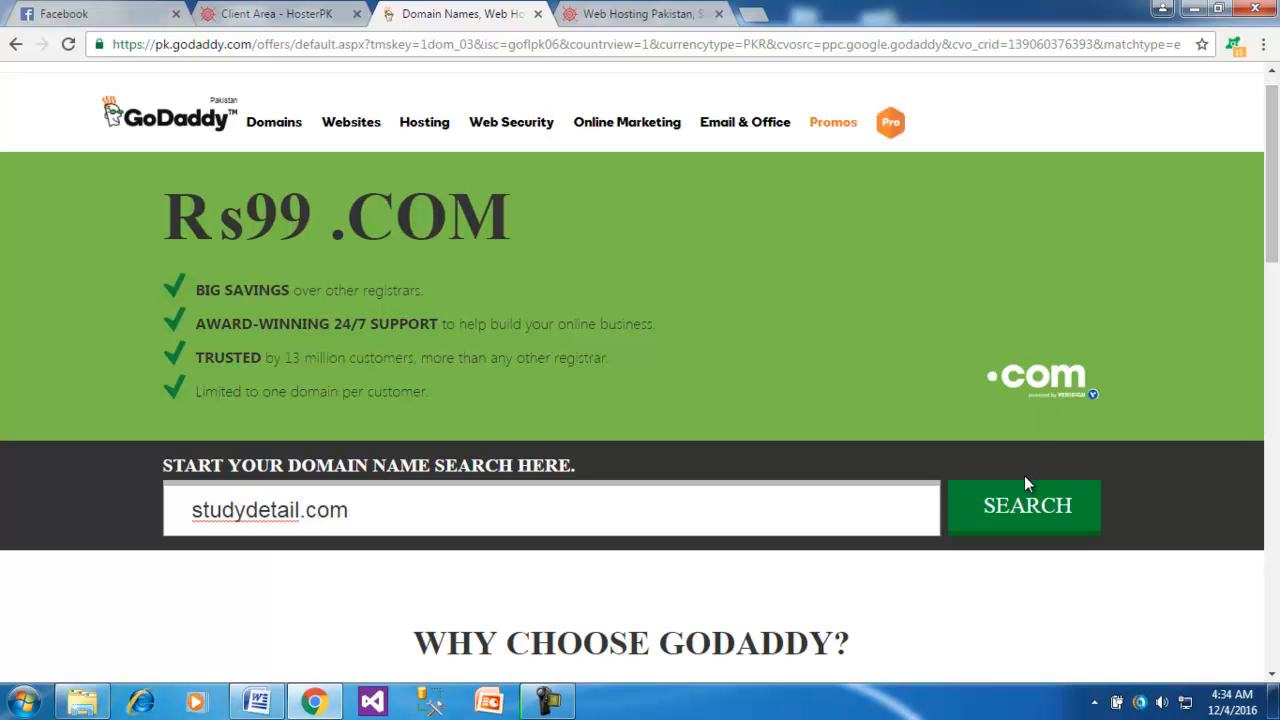
click(1020, 500)
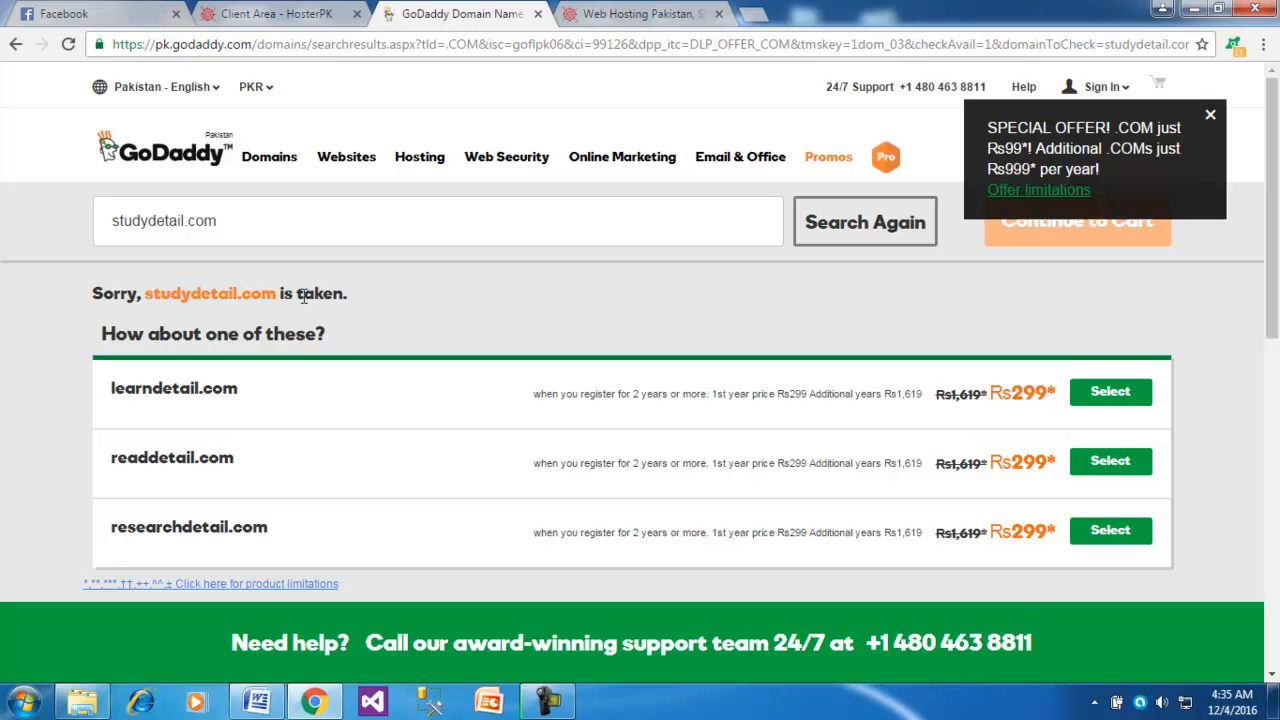
Replace the searched domain with pakistanimarketingdetail.com and check its availability
drag(239, 216, 87, 240)
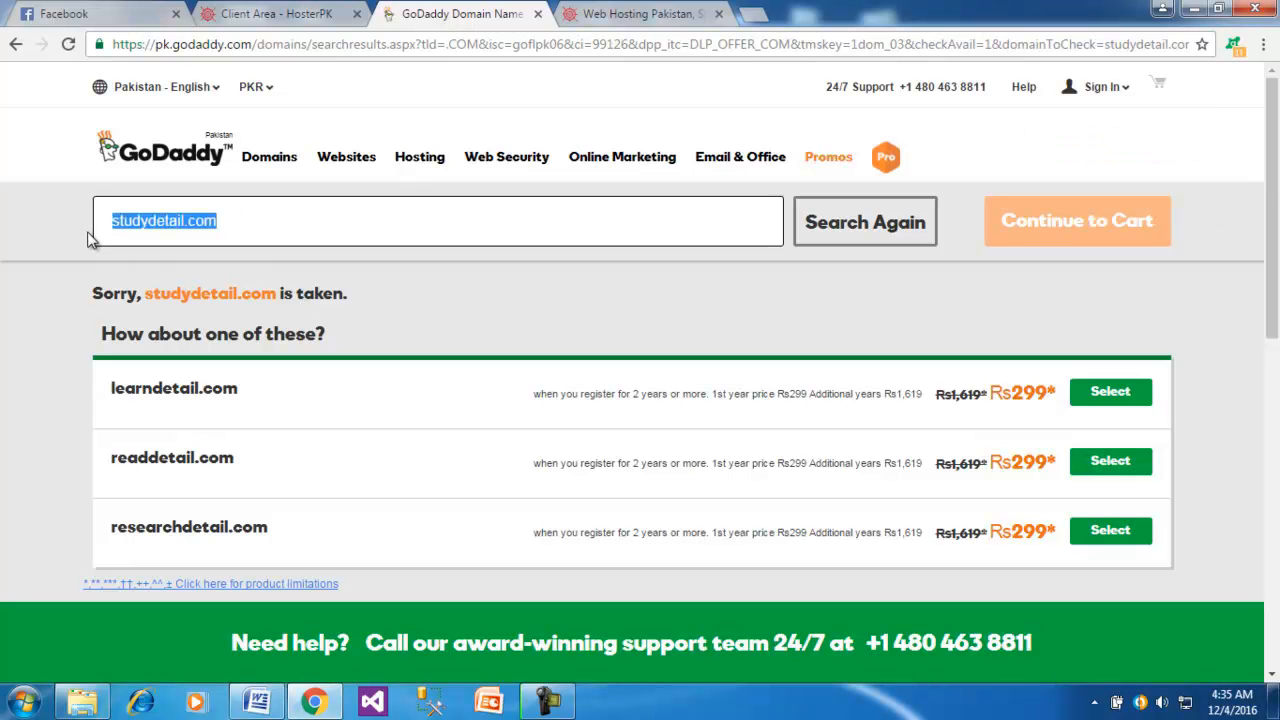
text(pakistanimarket)
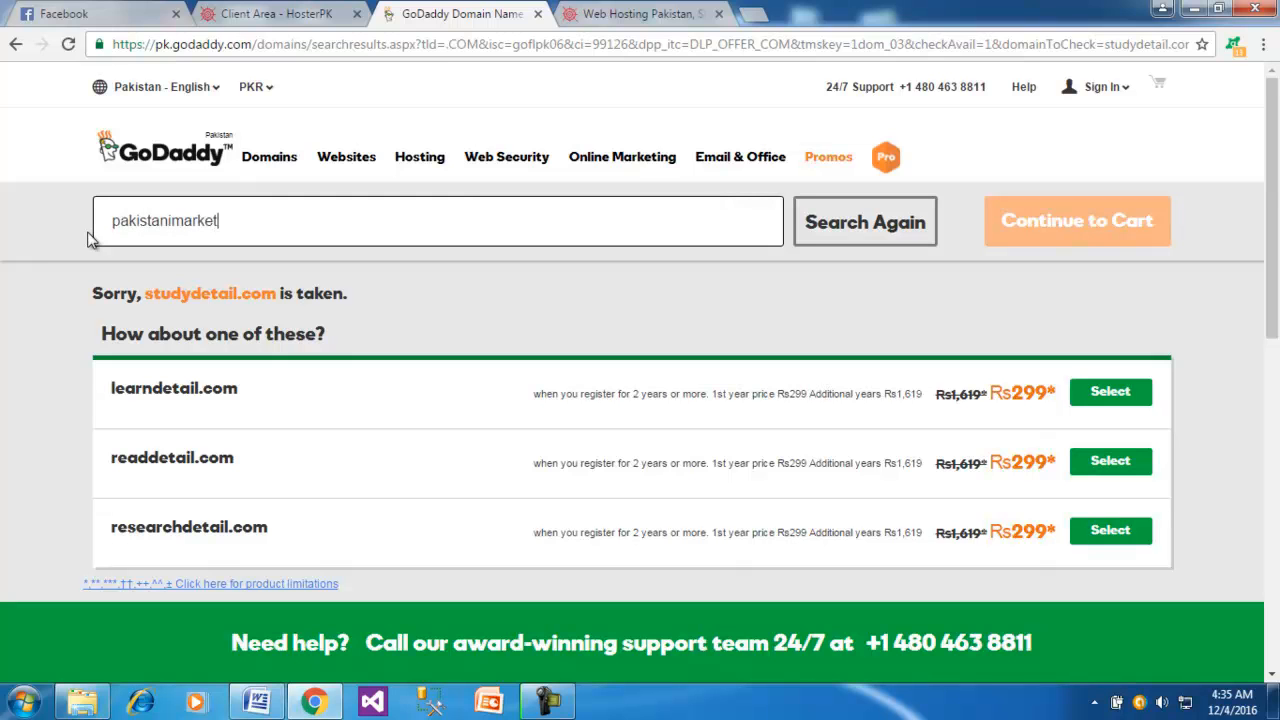
text(ingdetail.com)
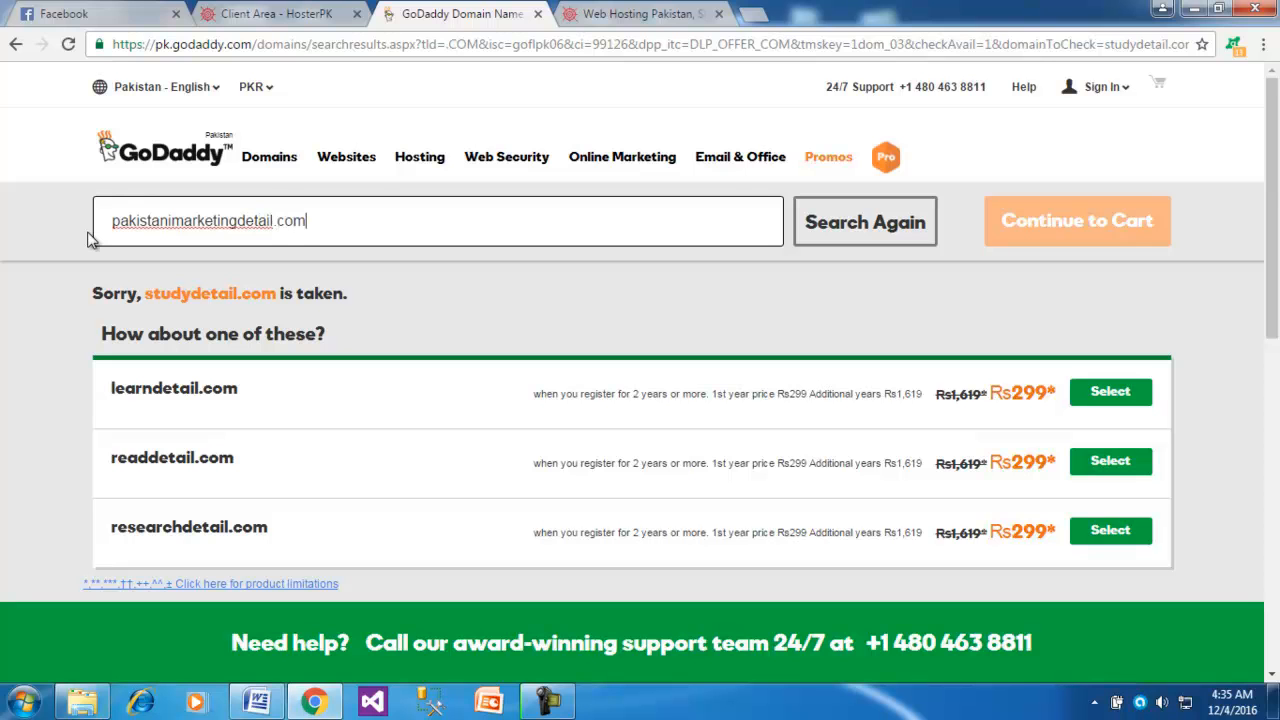
key(Return)
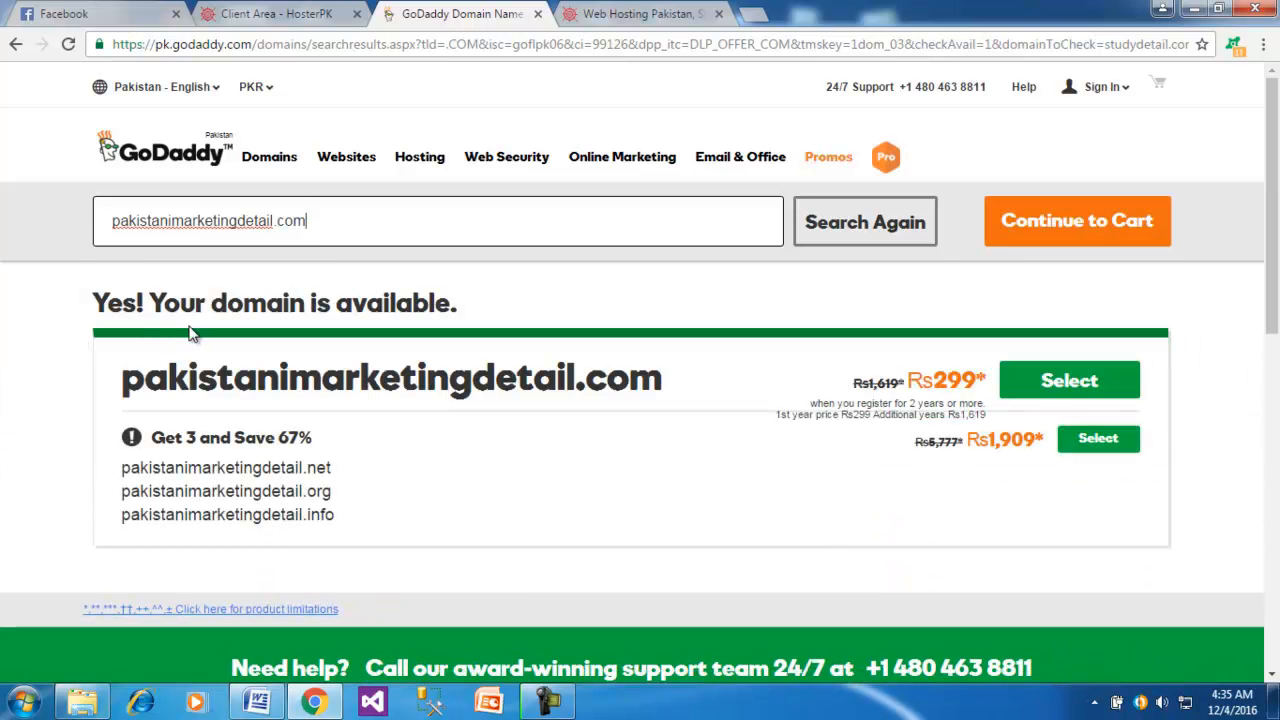
Select the single domain pakistanimarketingdetail.com for registration without adding the three-domain bundle
drag(120, 386, 234, 384)
click(406, 358)
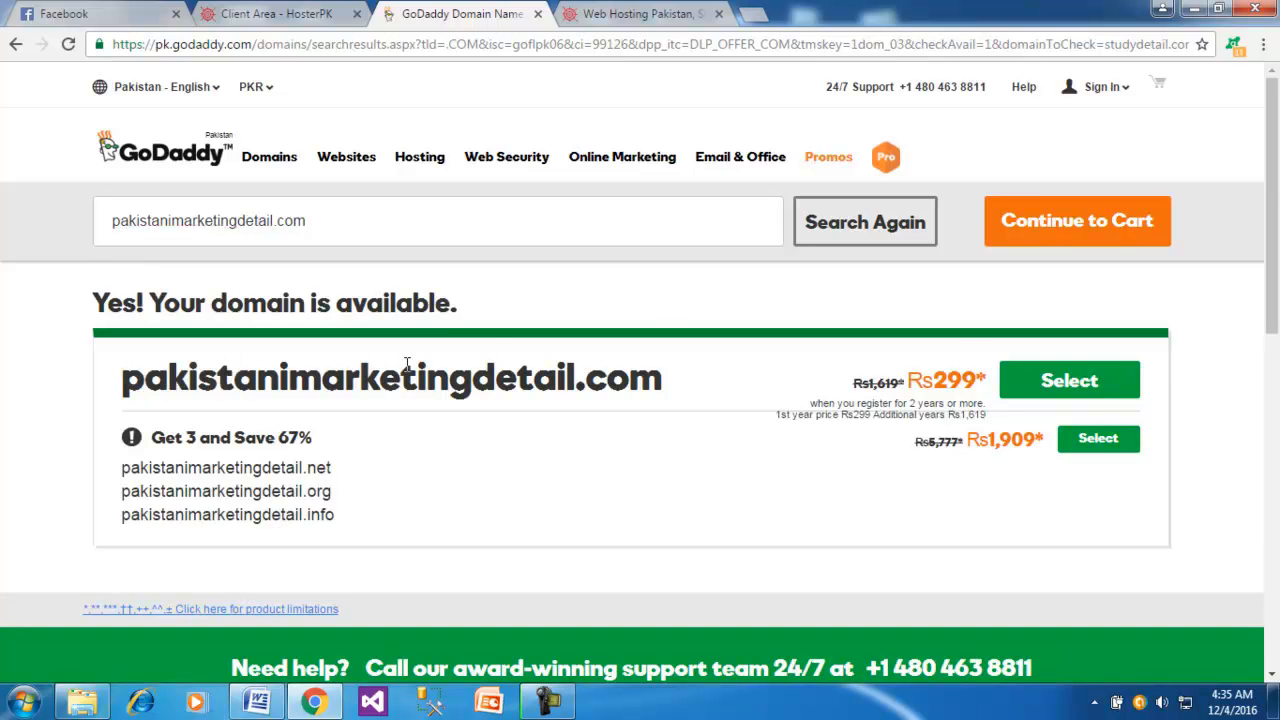
click(1051, 389)
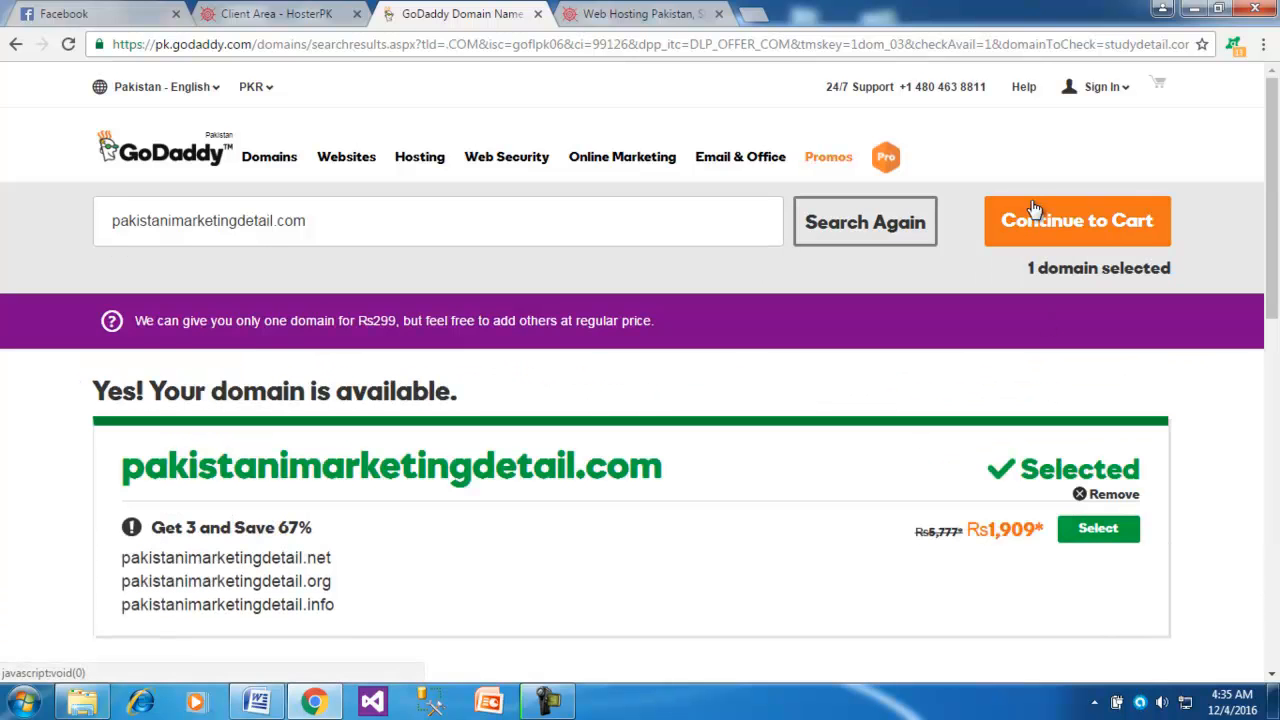
mouse_move(1277, 176)
mouse_down()
mouse_move(1277, 190)
mouse_move(1275, 168)
mouse_up()
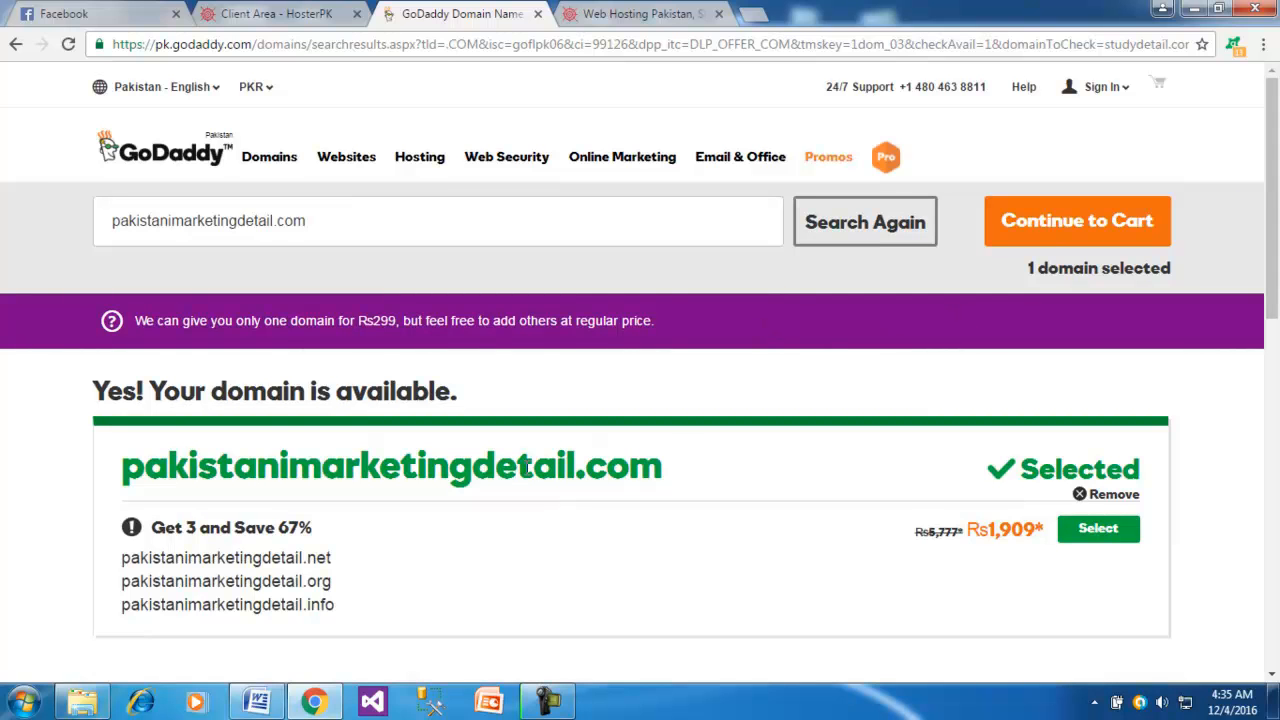
Close the domain search page, look over HosterPK's hosting plans and their yearly prices, and close that page too
click(538, 14)
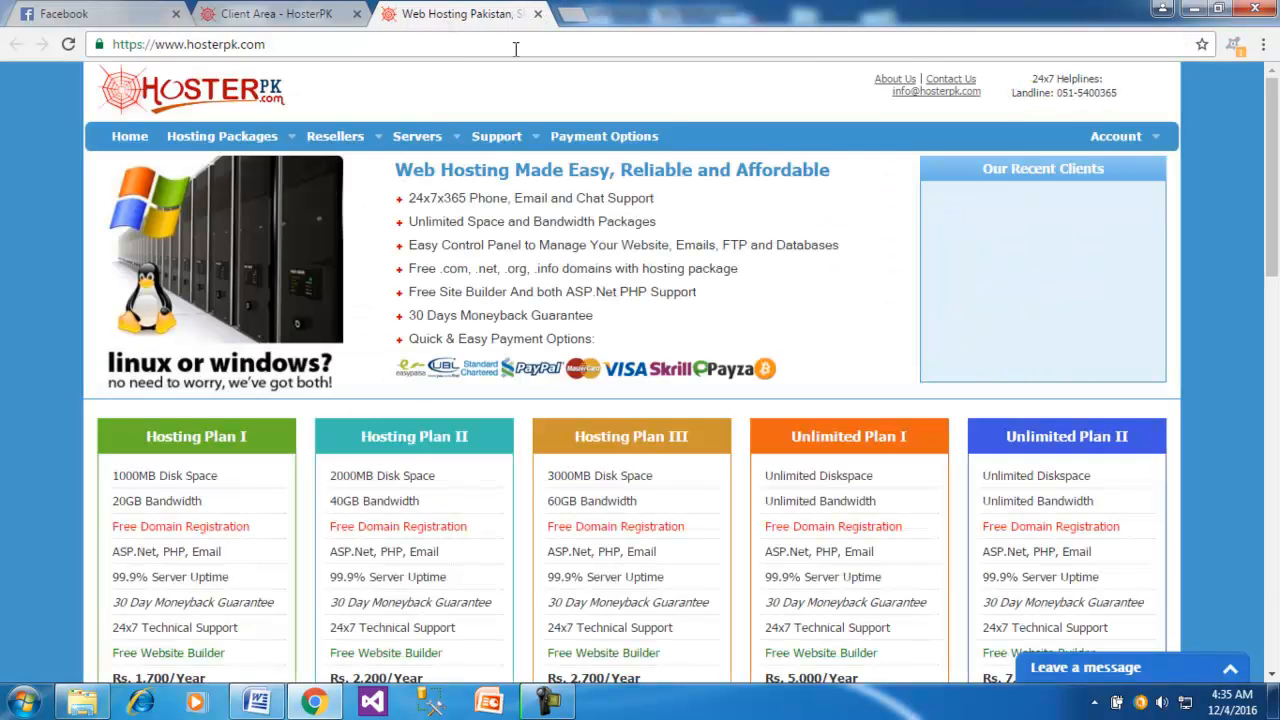
scroll(1276, 128, down, 2)
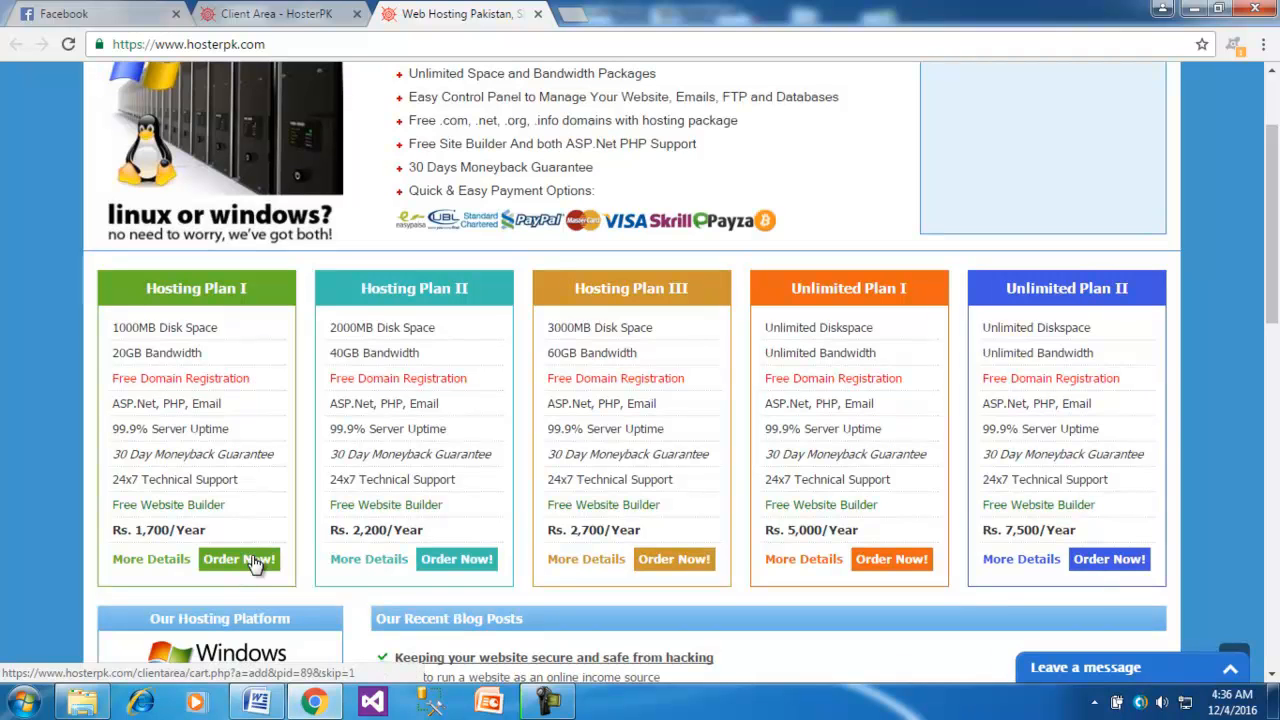
click(537, 14)
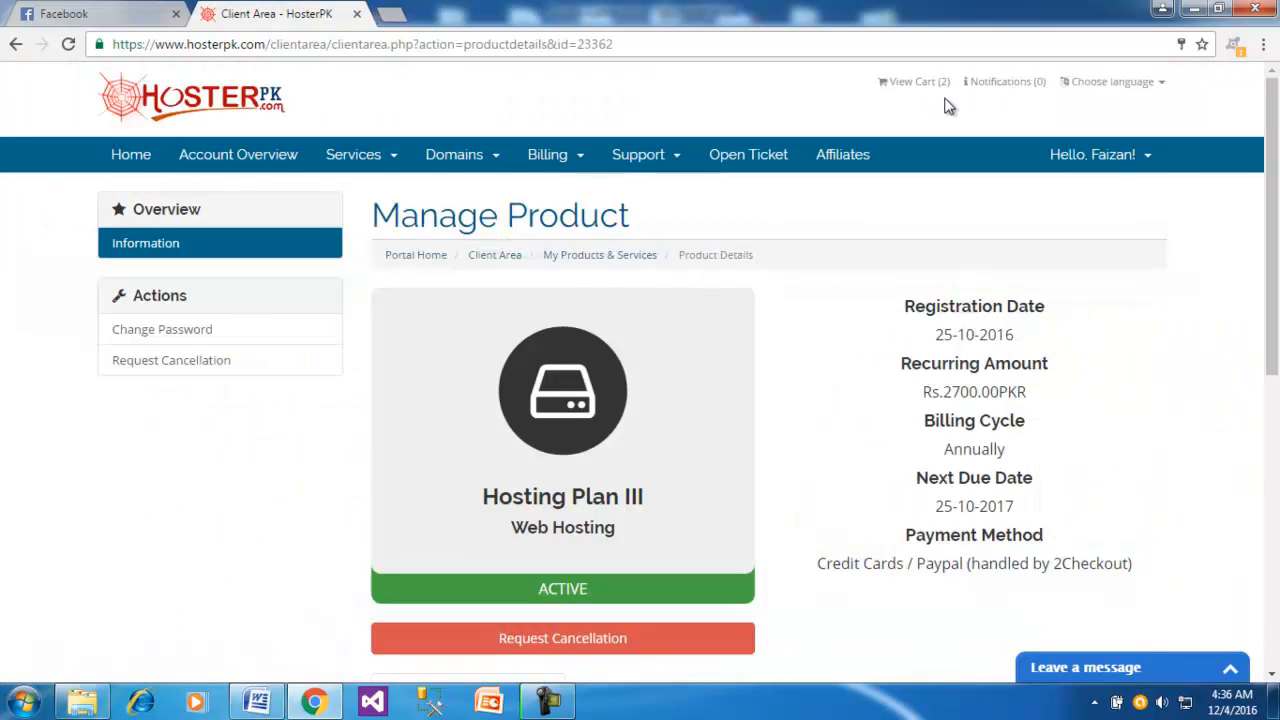
Log in to the hosting control panel from the hosting information of studydetail.com on the Manage Product page
scroll(640, 370, down, 3)
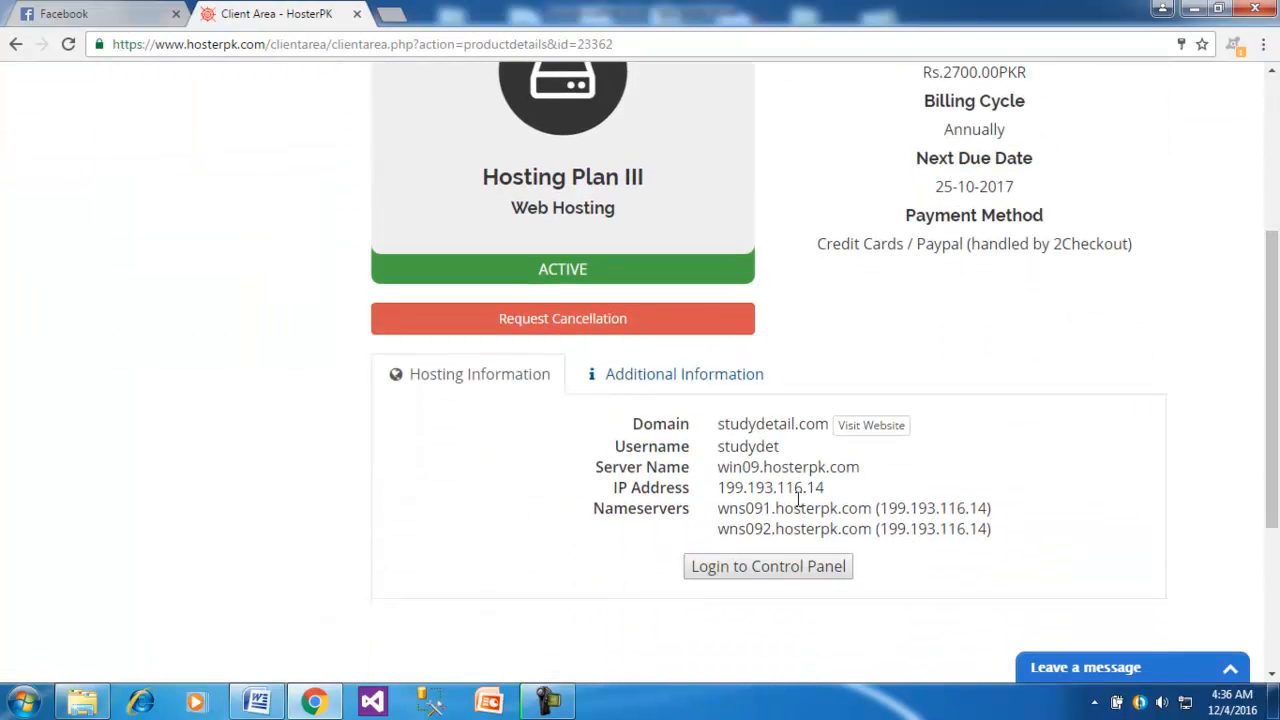
click(748, 568)
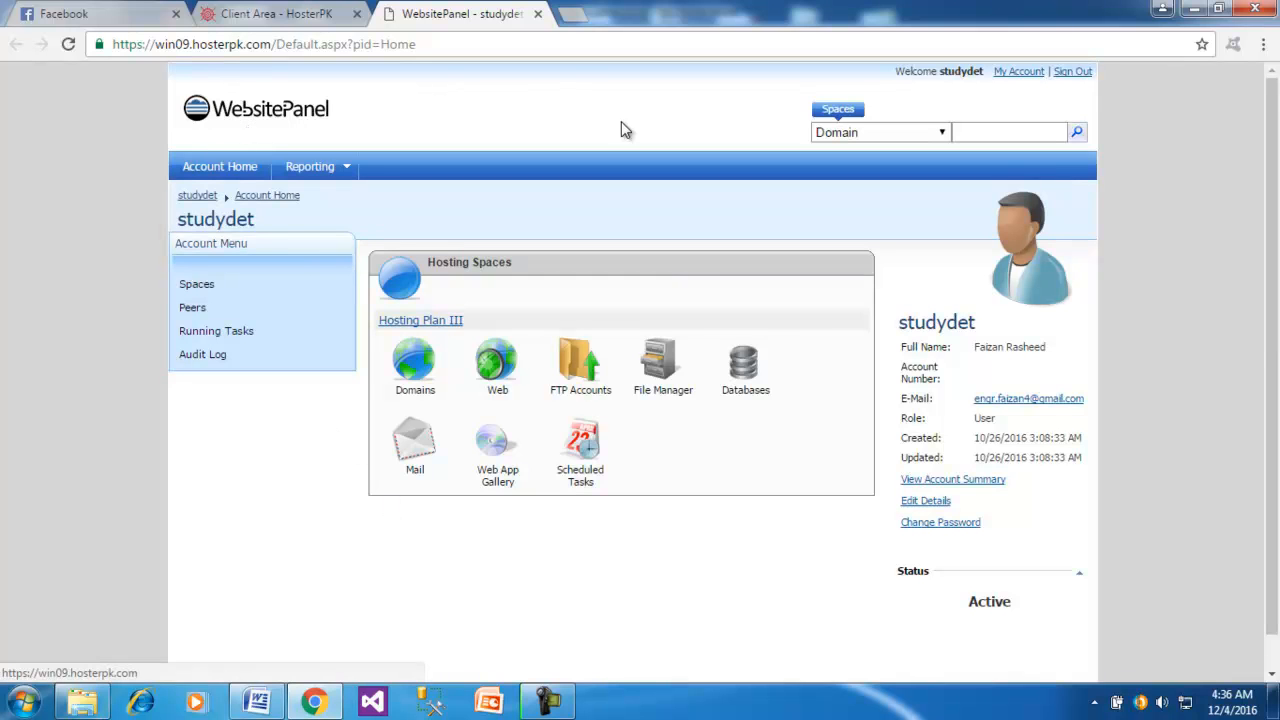
scroll(1270, 350, down, 1)
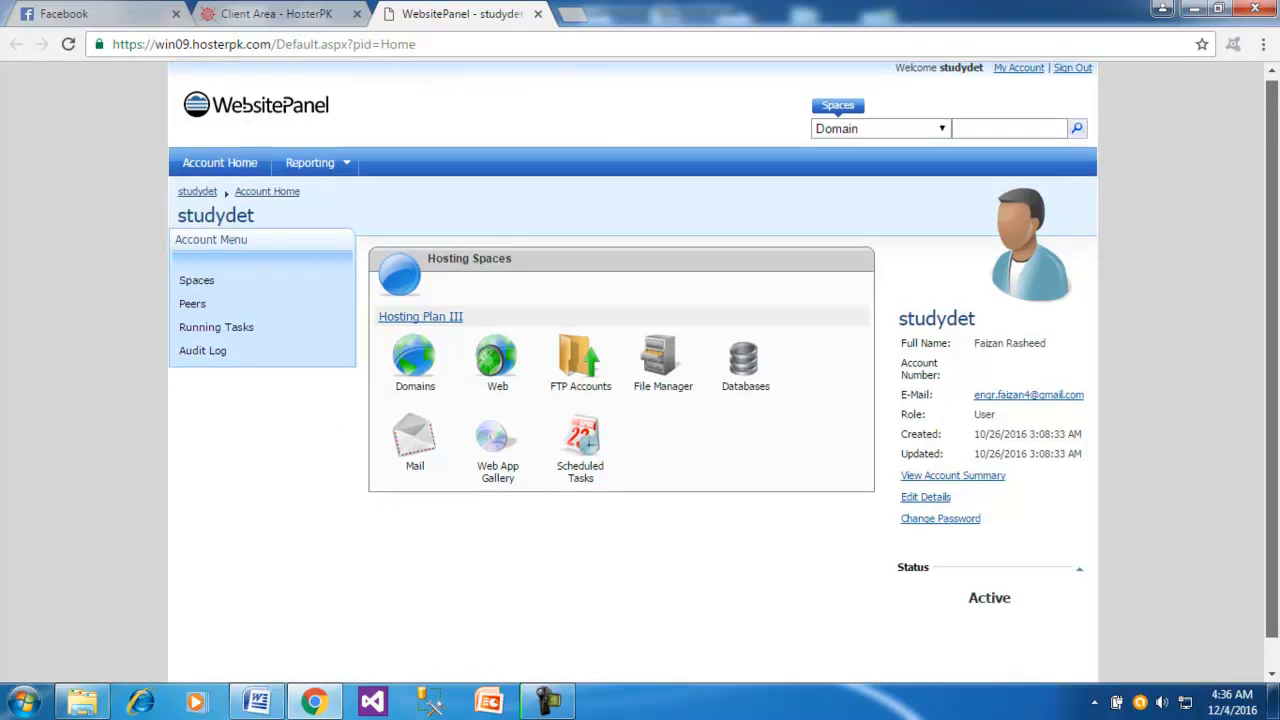
scroll(1270, 350, up, 1)
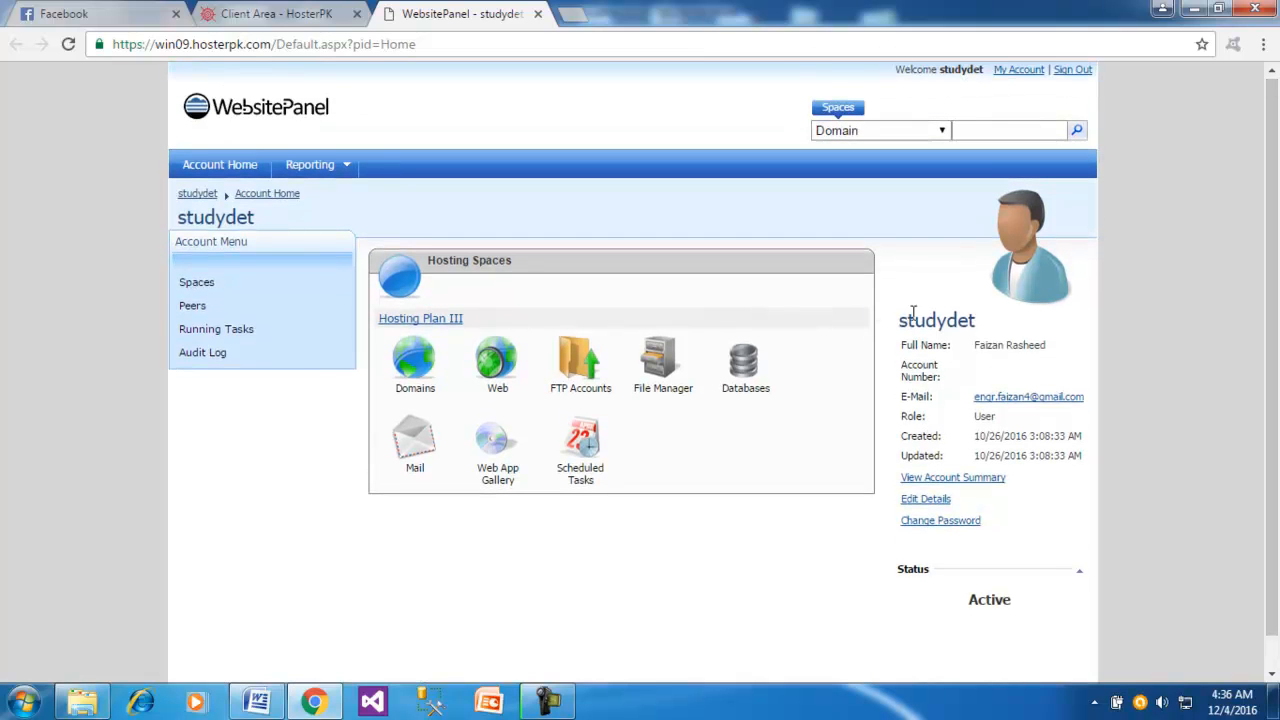
Examine the account holder's full name, e-mail, role, and the created and updated dates on the account home page
drag(902, 321, 1040, 345)
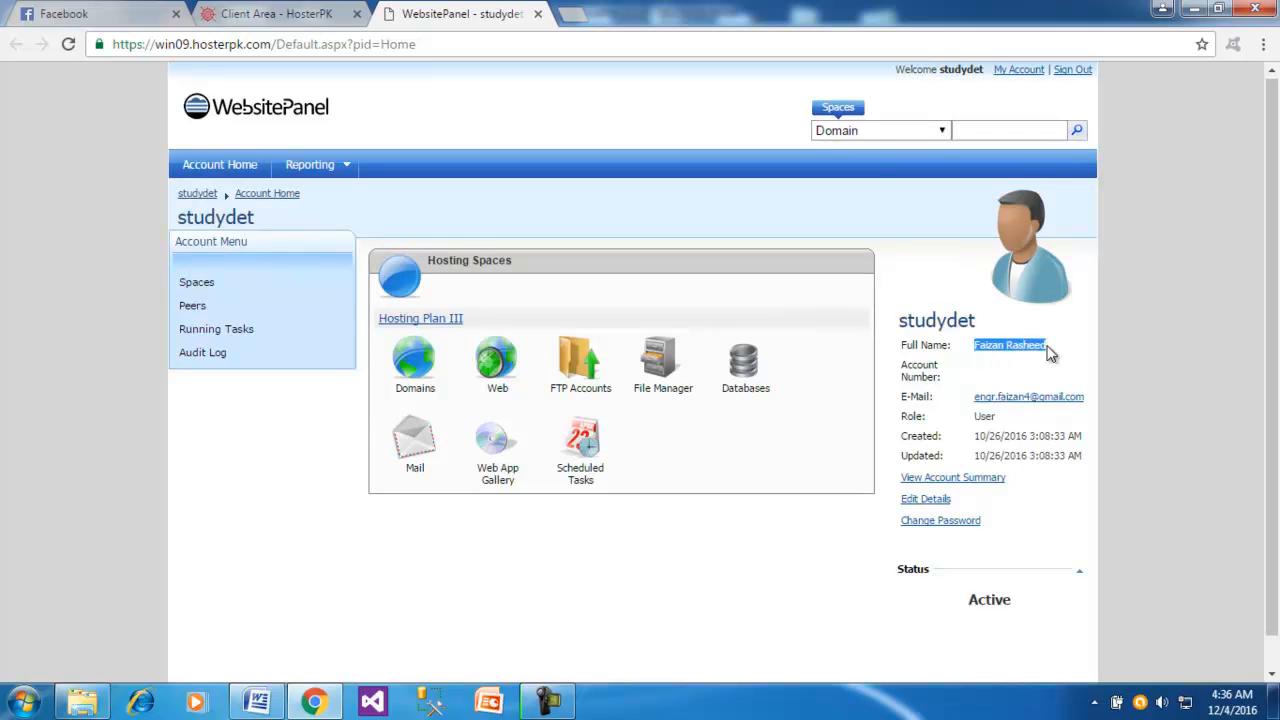
click(988, 382)
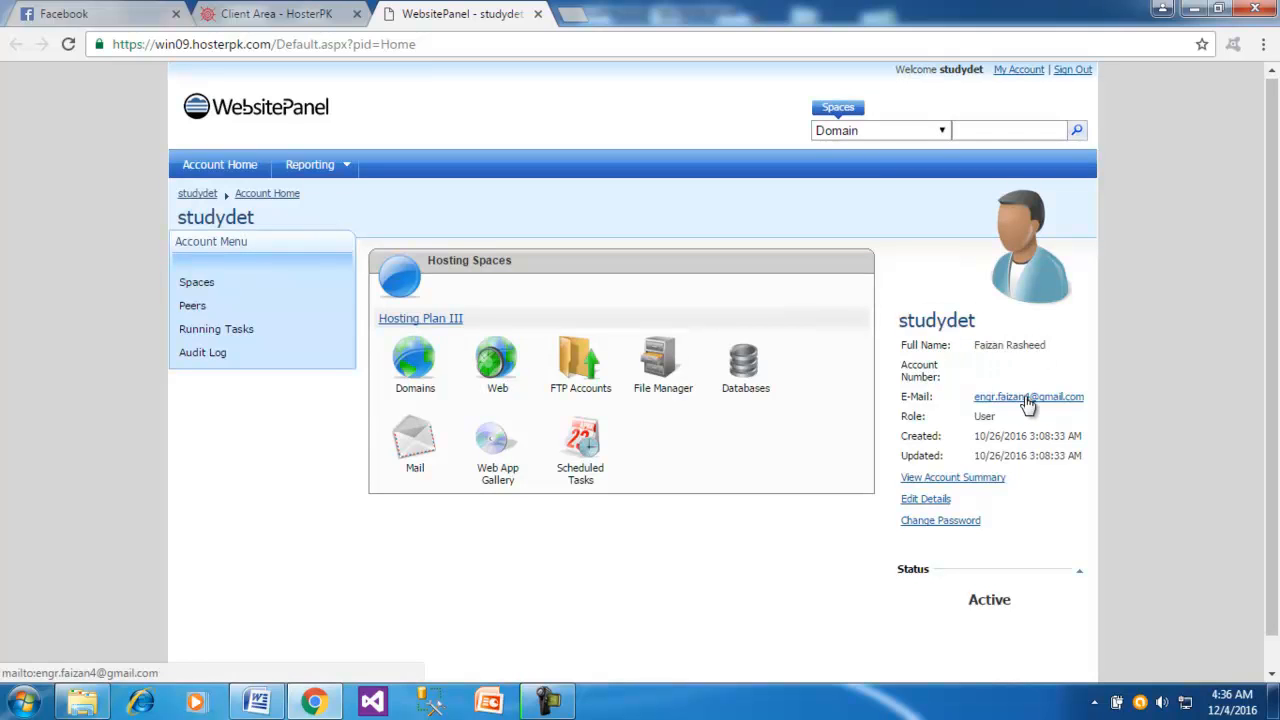
double_click(984, 416)
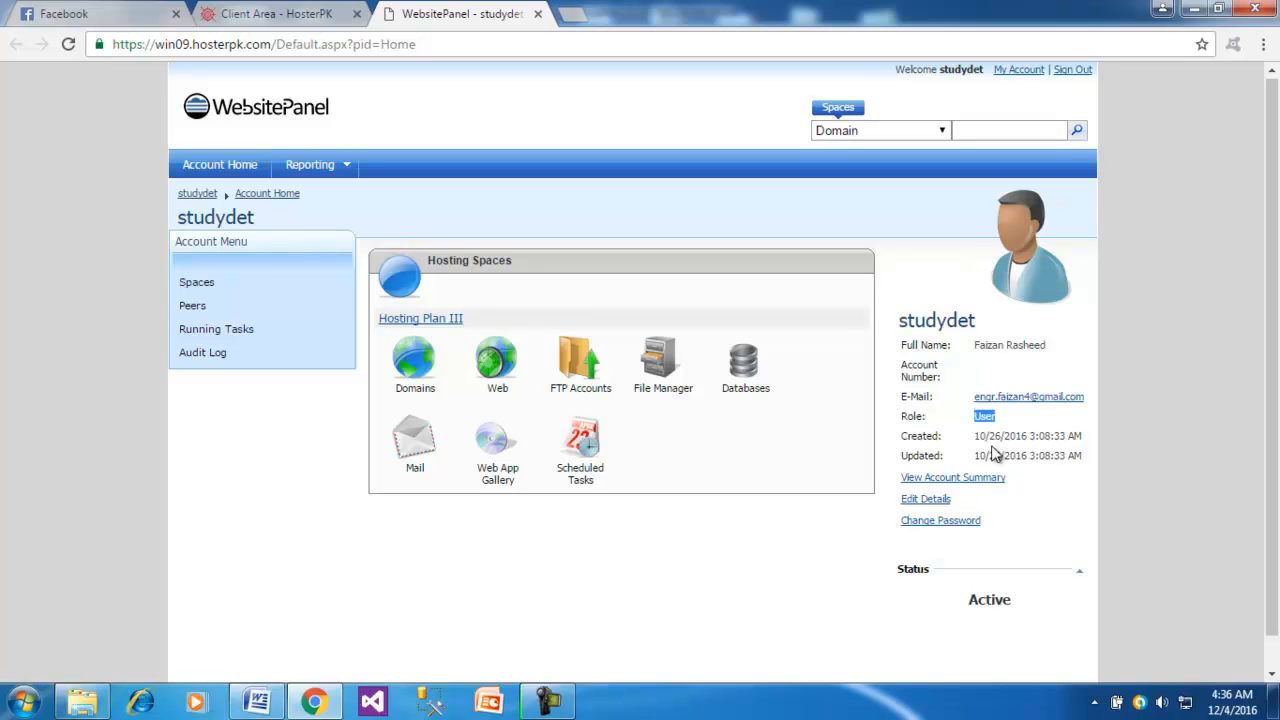
click(980, 434)
drag(978, 455, 998, 453)
click(976, 437)
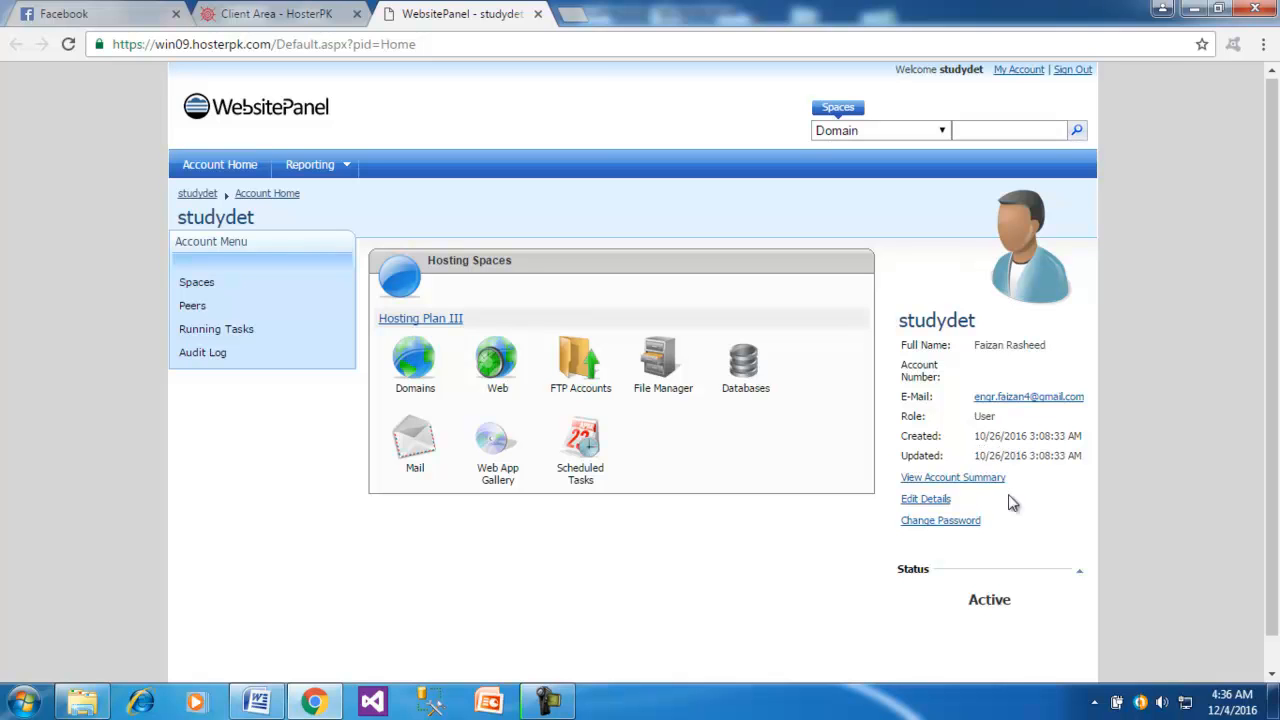
View the account summary, examine the disk space, bandwidth, domain and sub-domain limits of Hosting Plan III, and close the summary
click(977, 480)
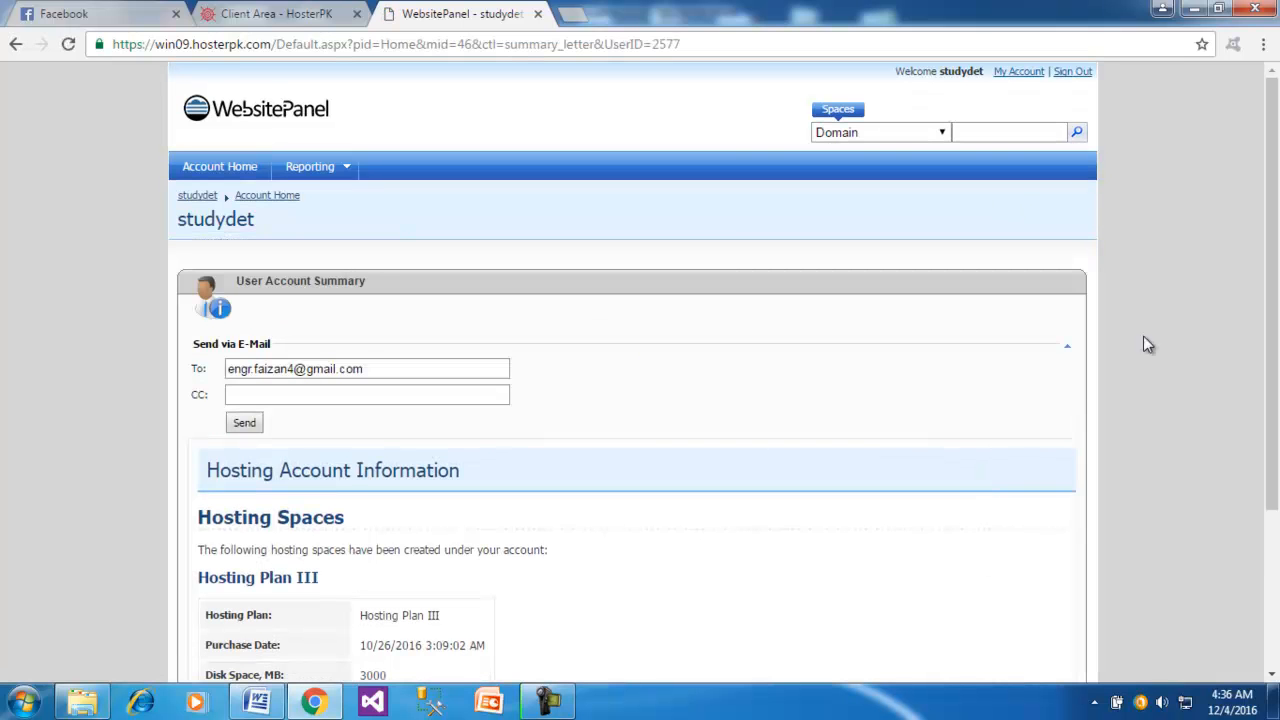
scroll(1272, 340, down, 2)
scroll(574, 534, down, 1)
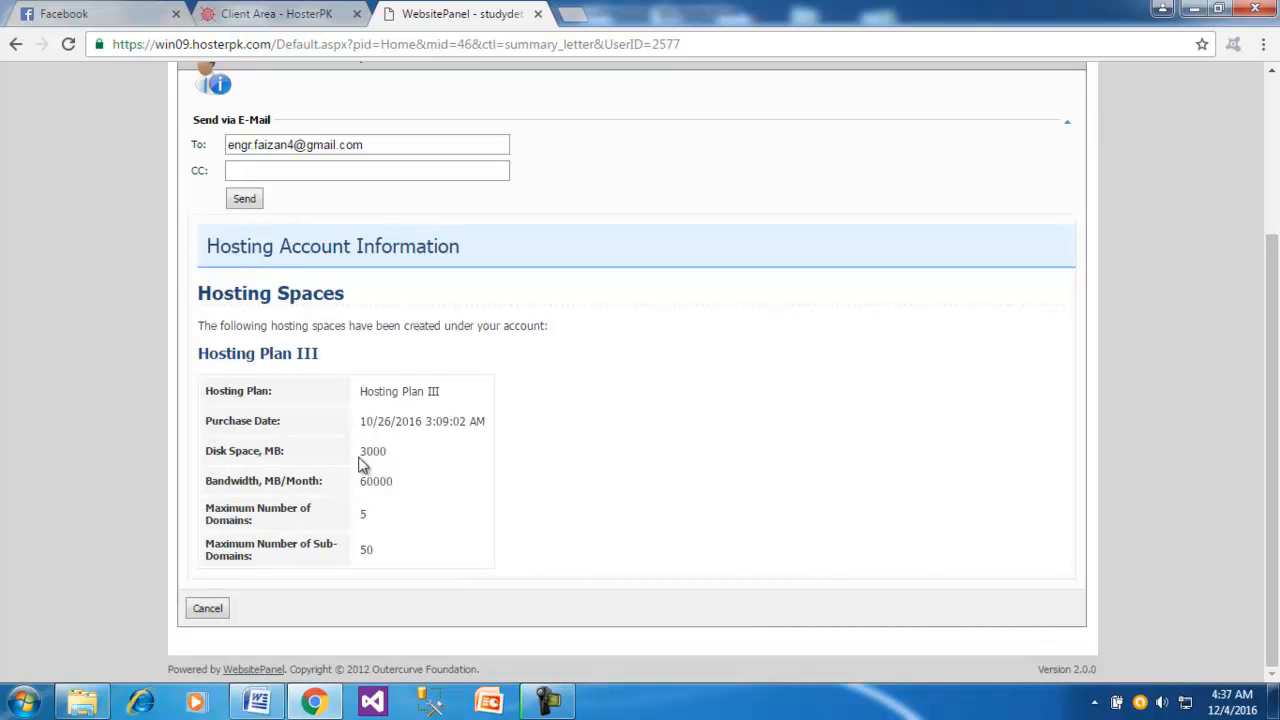
drag(360, 451, 390, 452)
double_click(369, 482)
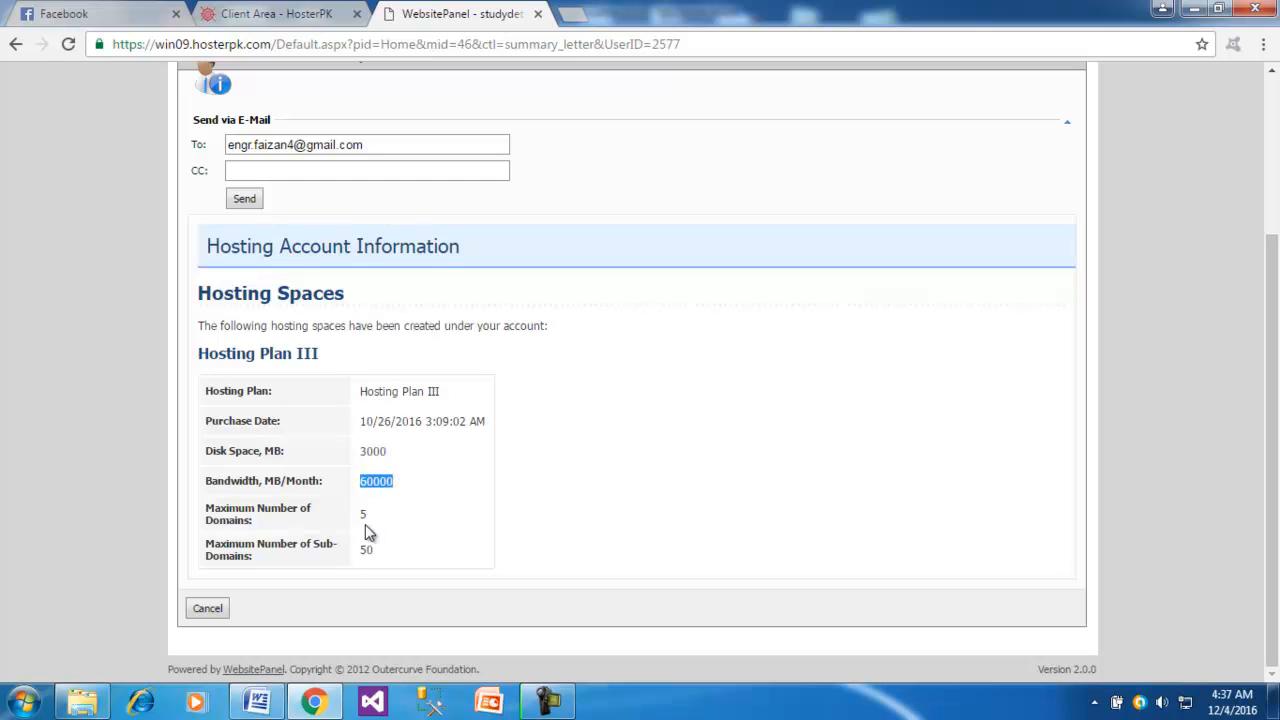
click(362, 517)
double_click(362, 517)
double_click(367, 551)
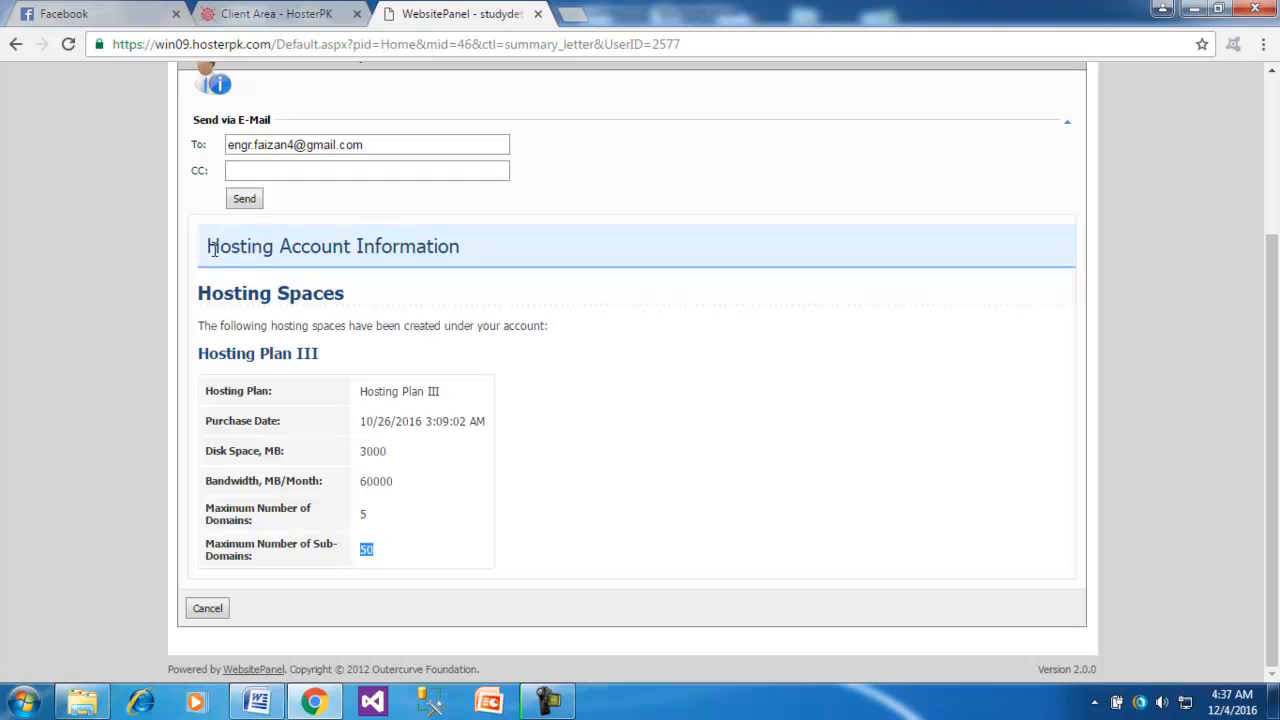
drag(212, 250, 443, 237)
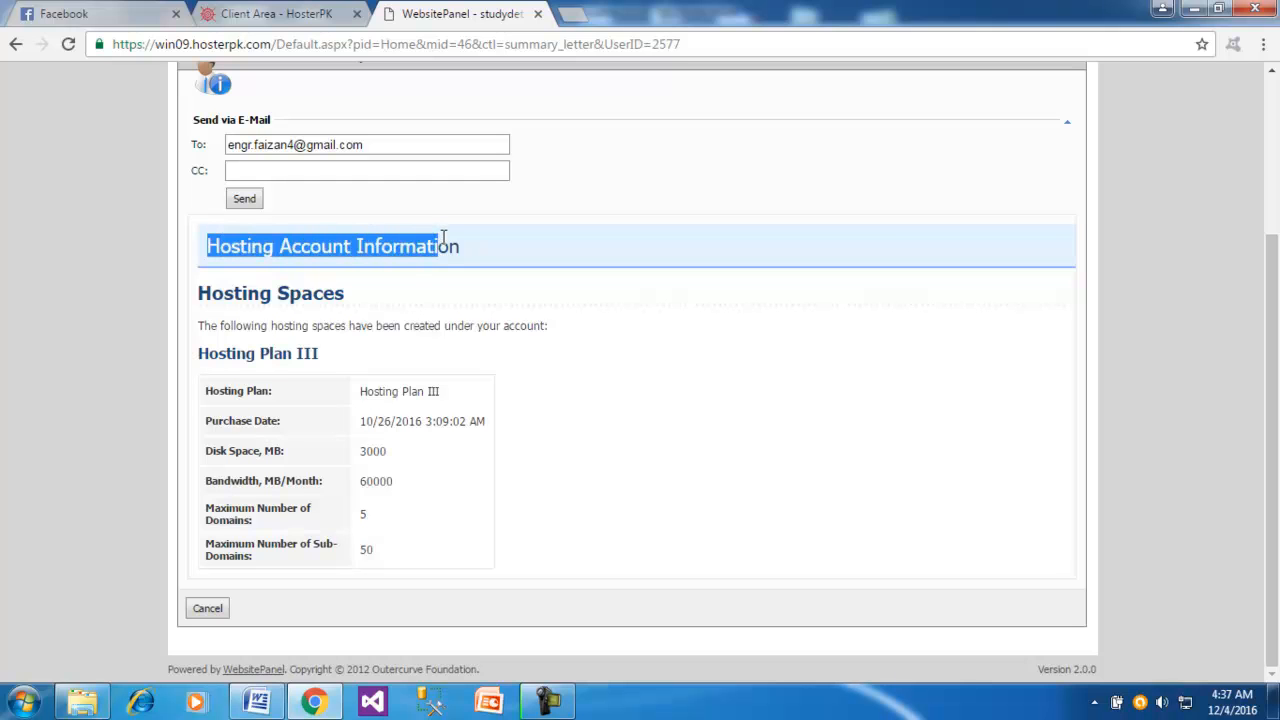
click(220, 609)
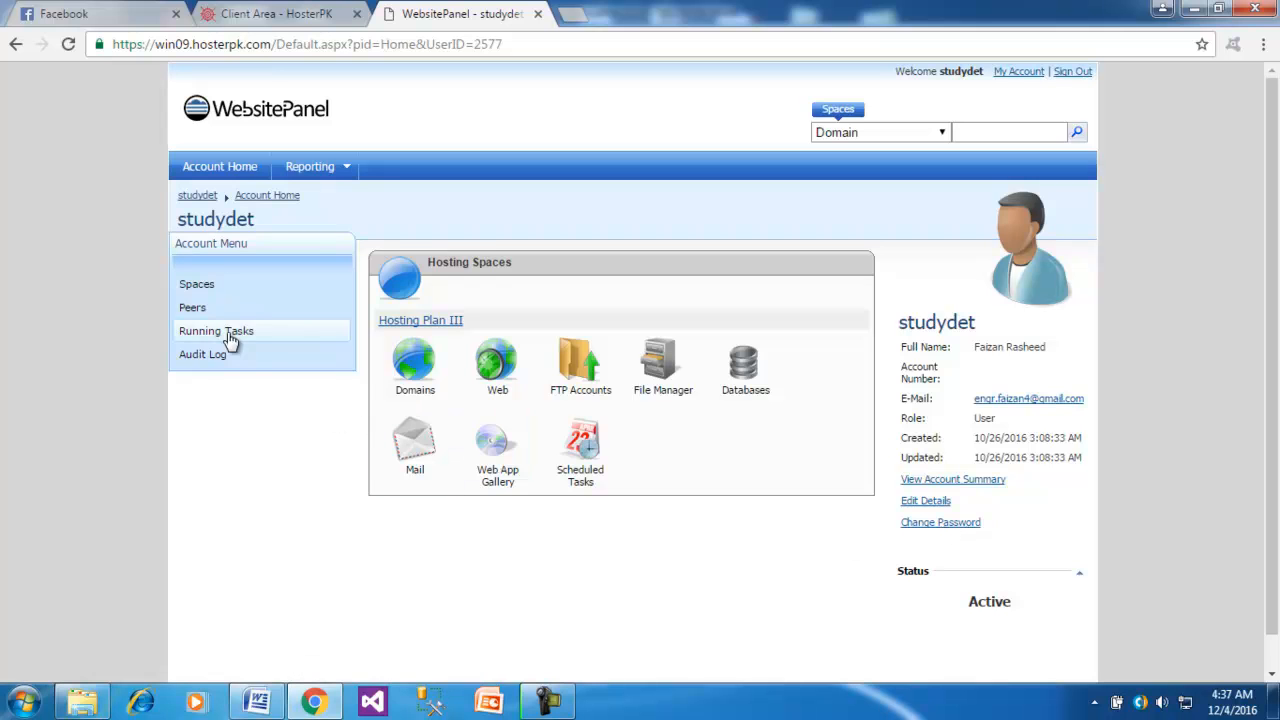
Open Hosting Plan III from the account's list of hosting spaces and check its disk space quota
click(204, 288)
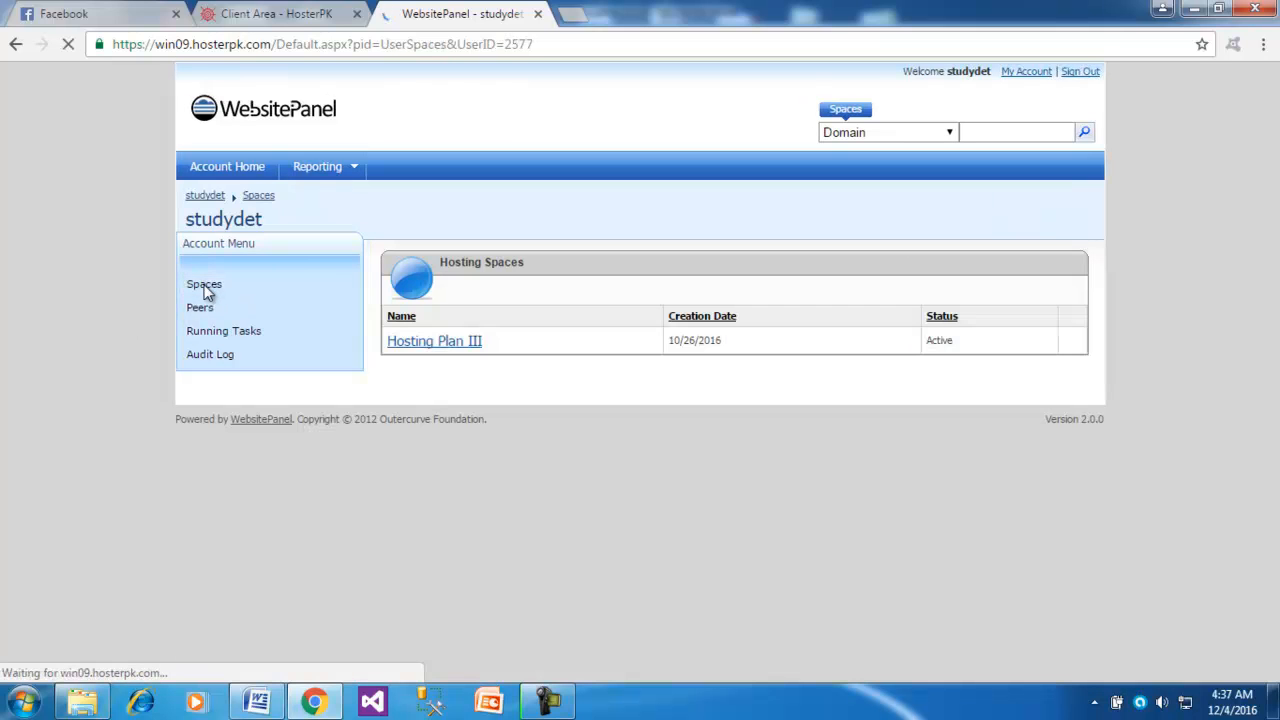
click(475, 344)
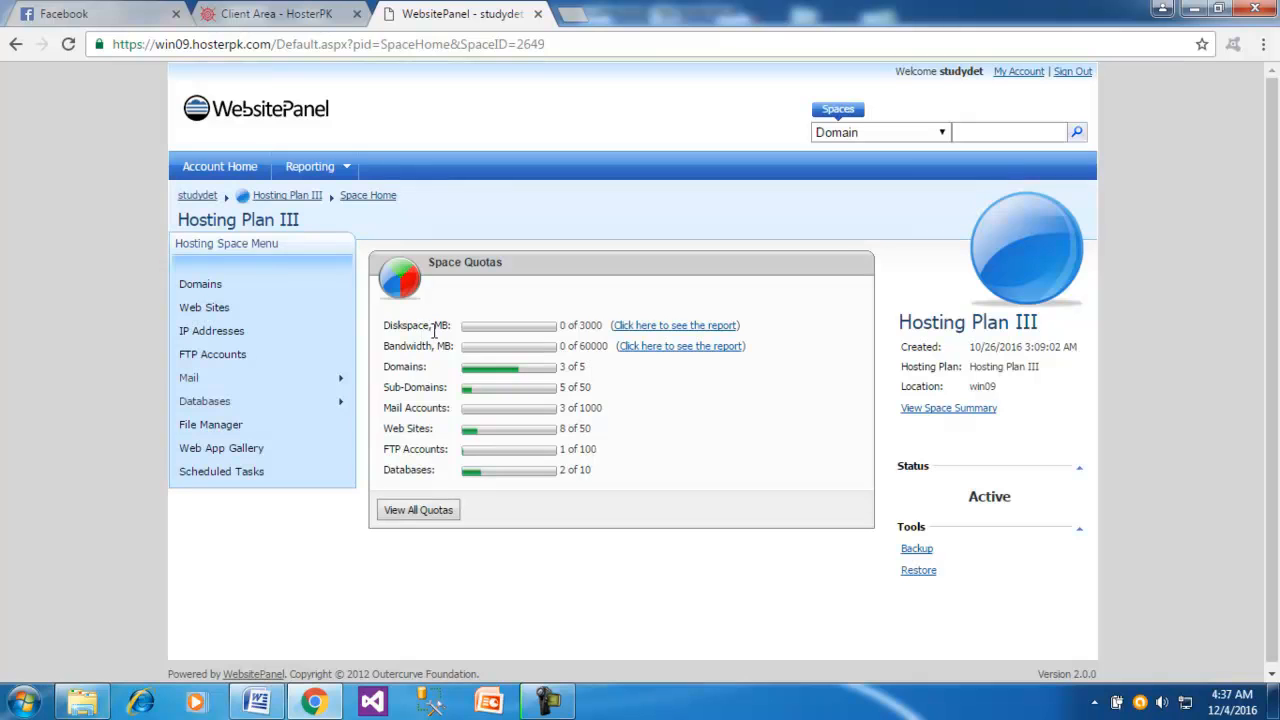
double_click(588, 323)
click(510, 288)
Examine the used and allowed numbers of domains and sub-domains in the space quotas
double_click(584, 368)
double_click(564, 369)
click(582, 388)
double_click(584, 388)
click(560, 390)
double_click(560, 390)
Examine the used and allowed numbers of mail accounts and web sites in the space quotas
drag(579, 408, 603, 408)
mouse_move(603, 408)
mouse_down()
mouse_move(586, 403)
mouse_move(597, 403)
mouse_up()
click(564, 408)
drag(564, 408, 573, 408)
drag(580, 428, 591, 428)
click(567, 428)
drag(567, 428, 563, 428)
double_click(585, 428)
Examine the used and allowed numbers of FTP accounts and databases in the space quotas
drag(384, 449, 402, 450)
click(406, 469)
double_click(390, 450)
double_click(426, 449)
double_click(588, 449)
click(565, 450)
double_click(562, 450)
click(607, 469)
double_click(583, 473)
click(566, 473)
double_click(562, 473)
View all resource quotas of Hosting Plan III, review the mail, SQL Server and DNS sections, and close the quota list
click(426, 511)
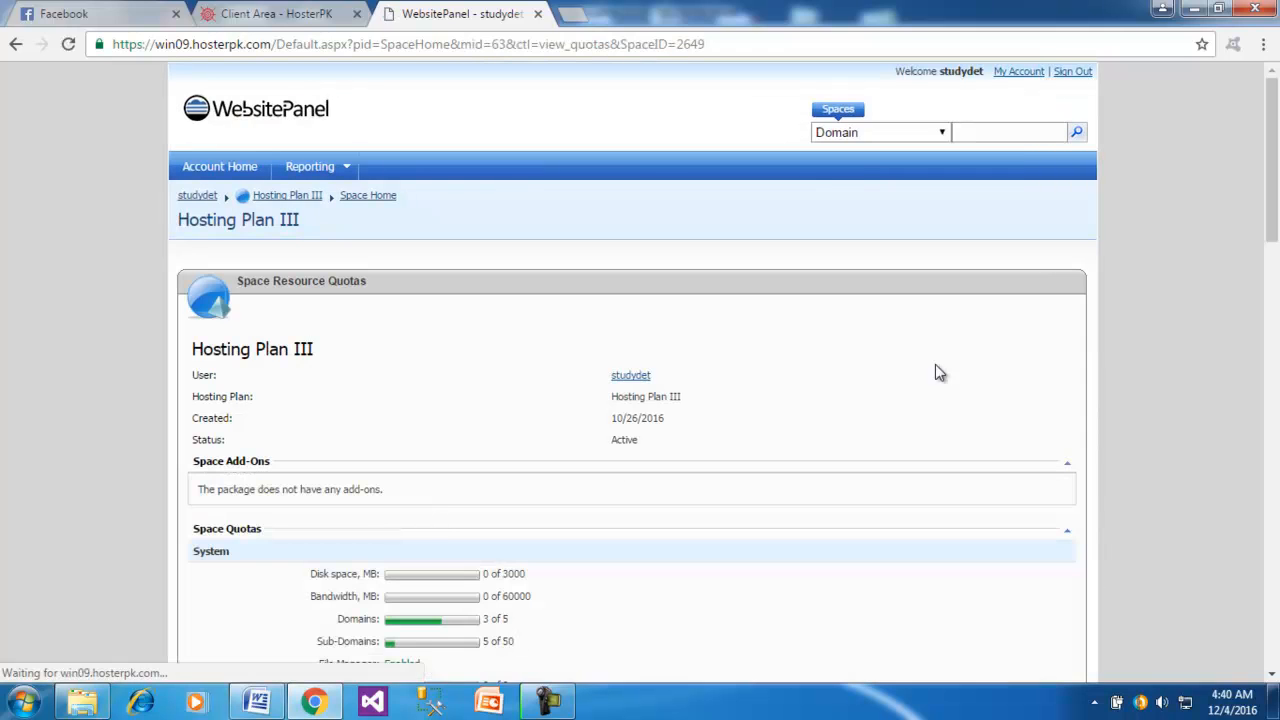
drag(1272, 178, 1276, 589)
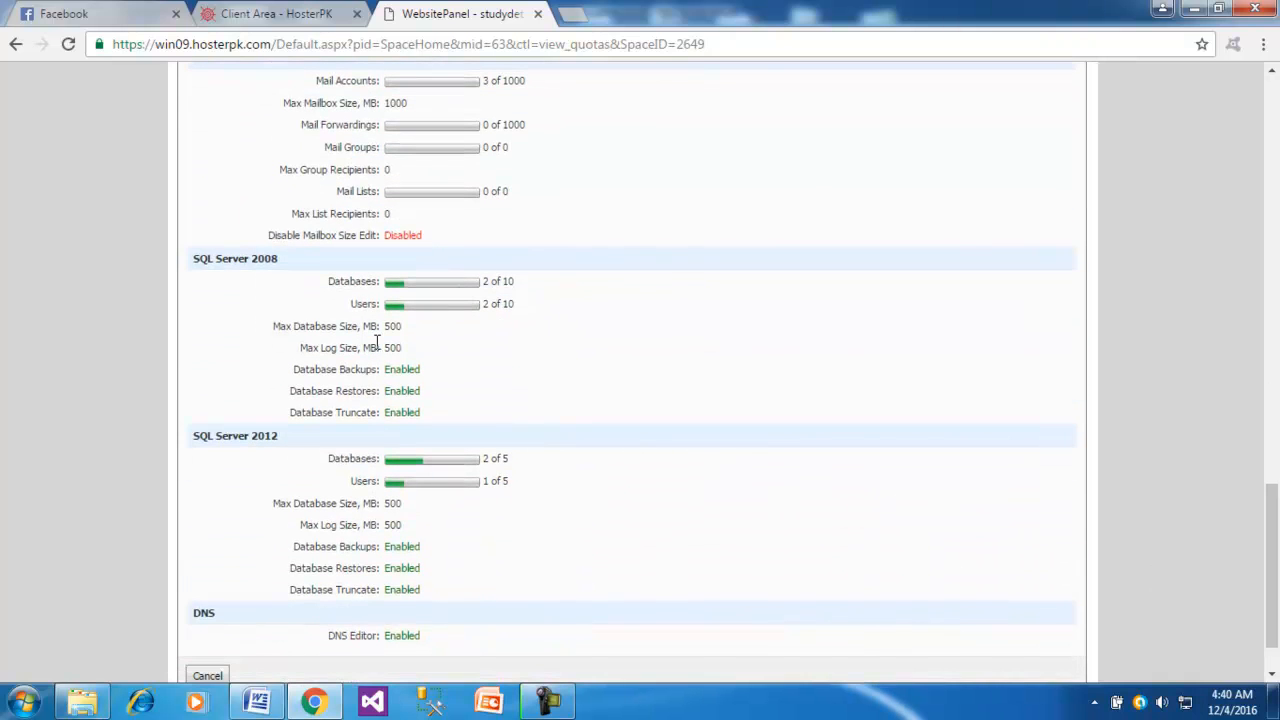
drag(1276, 507, 1276, 548)
click(211, 614)
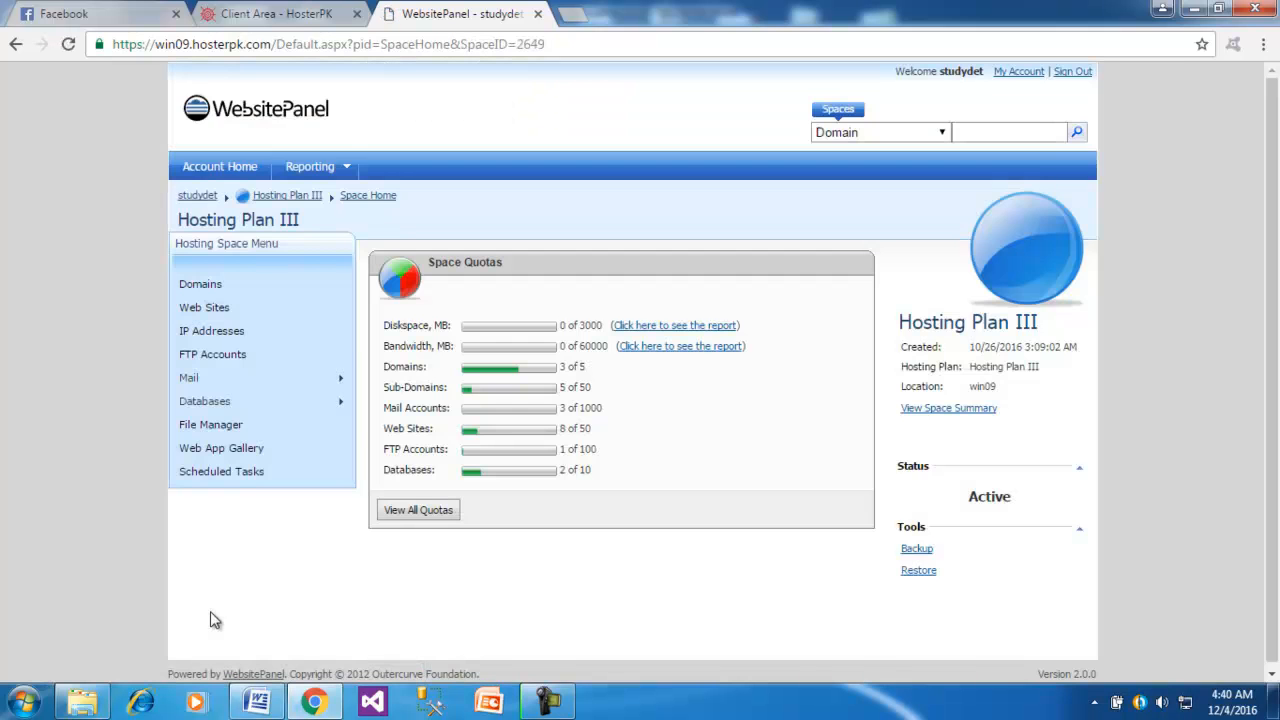
Return to the studydet account home and open its Peers page in a new browser tab
click(203, 199)
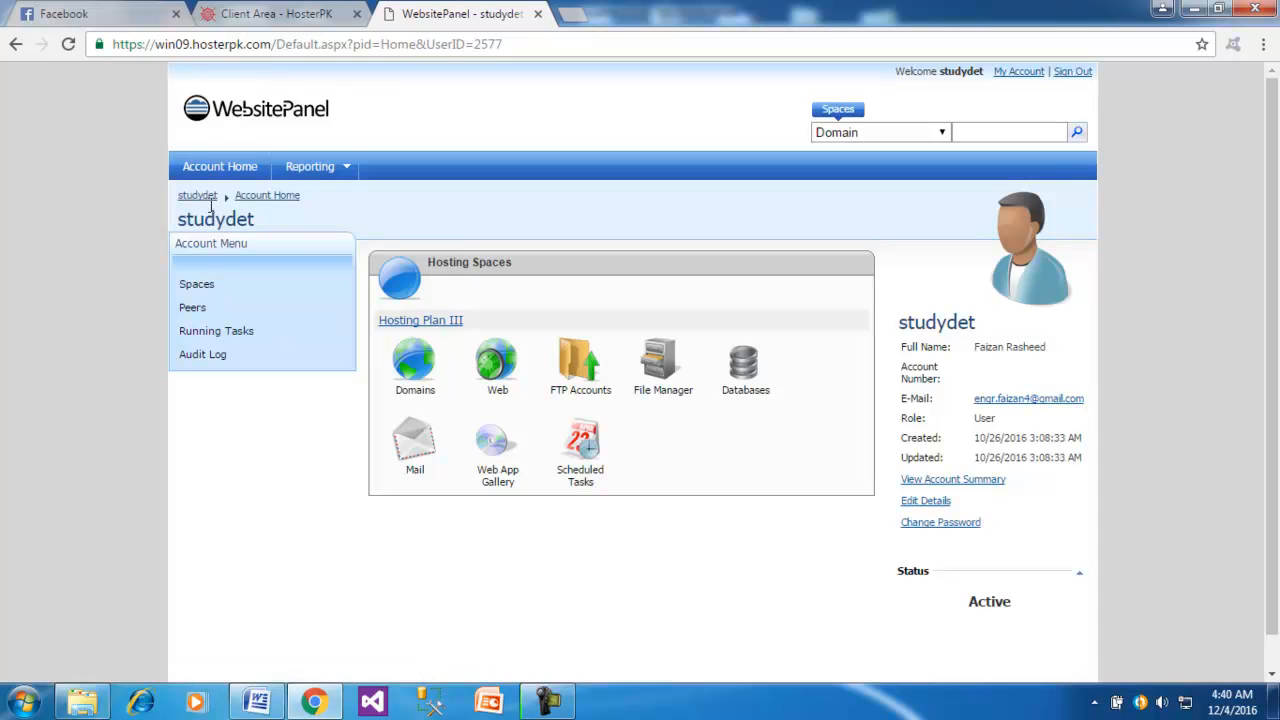
right_click(210, 313)
click(235, 321)
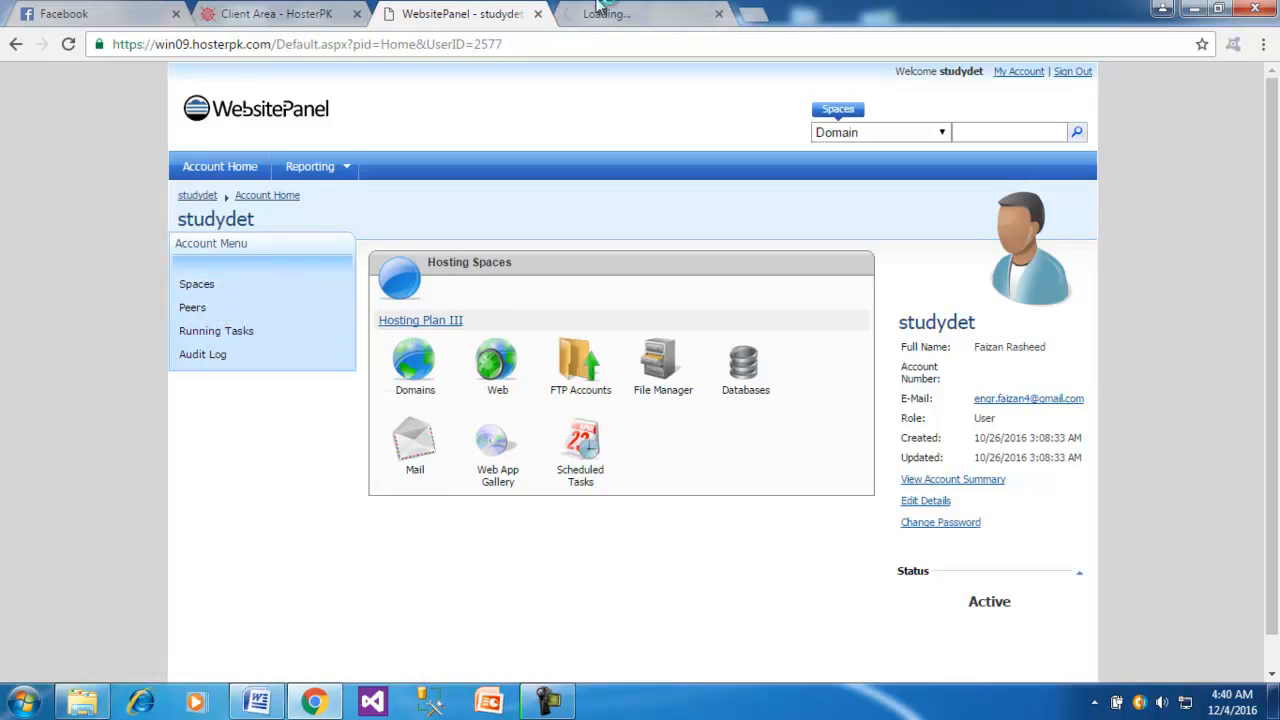
click(632, 12)
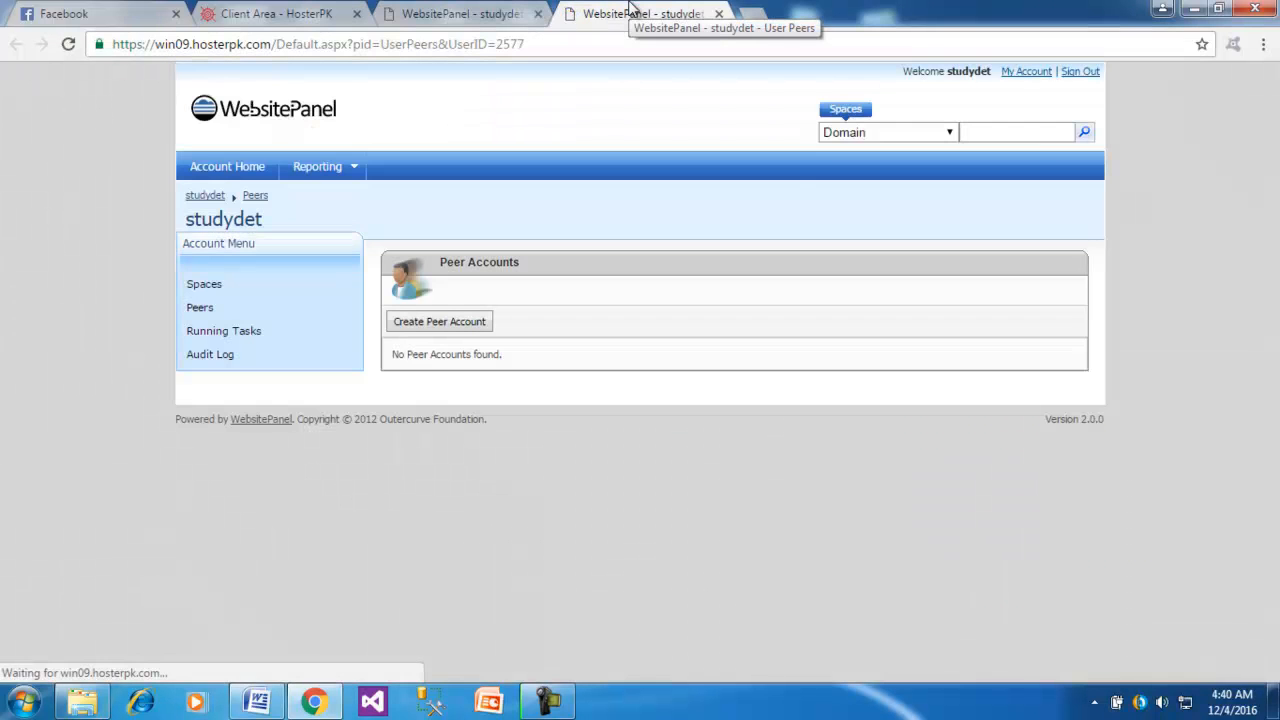
Open the form for creating a peer account, review its fields, and close the Peers browser tab without adding an account
click(480, 326)
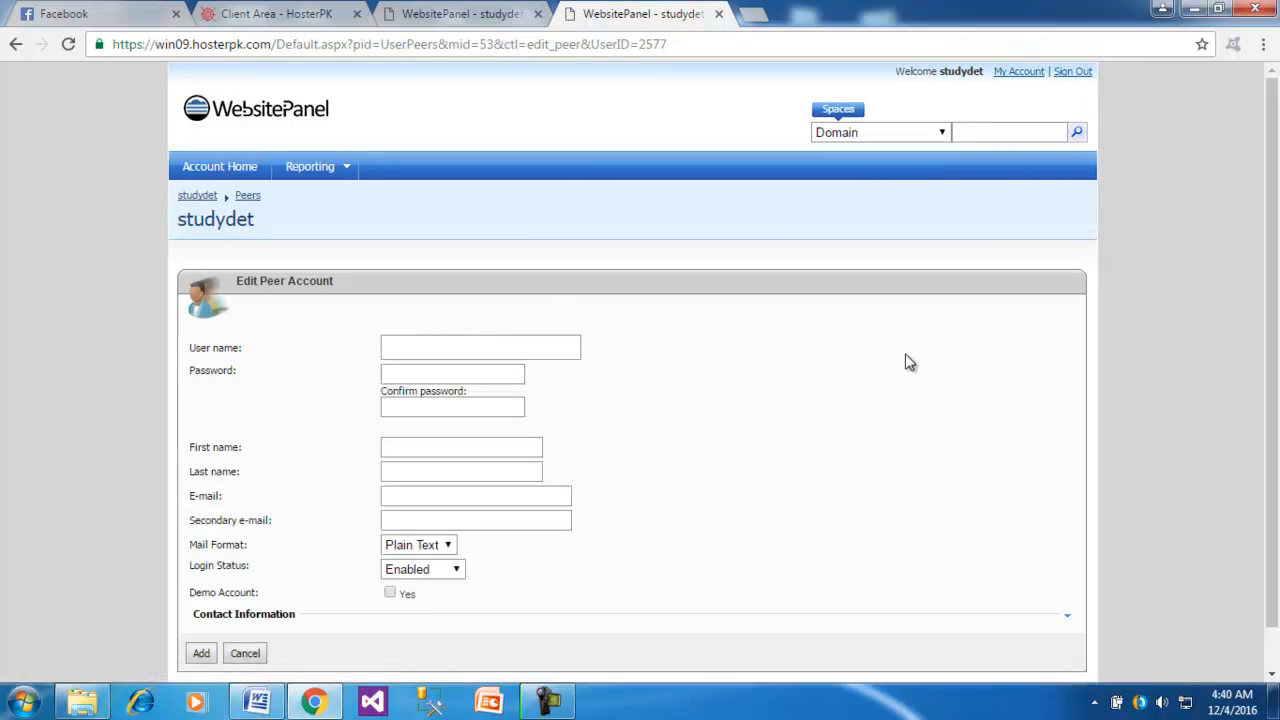
click(722, 13)
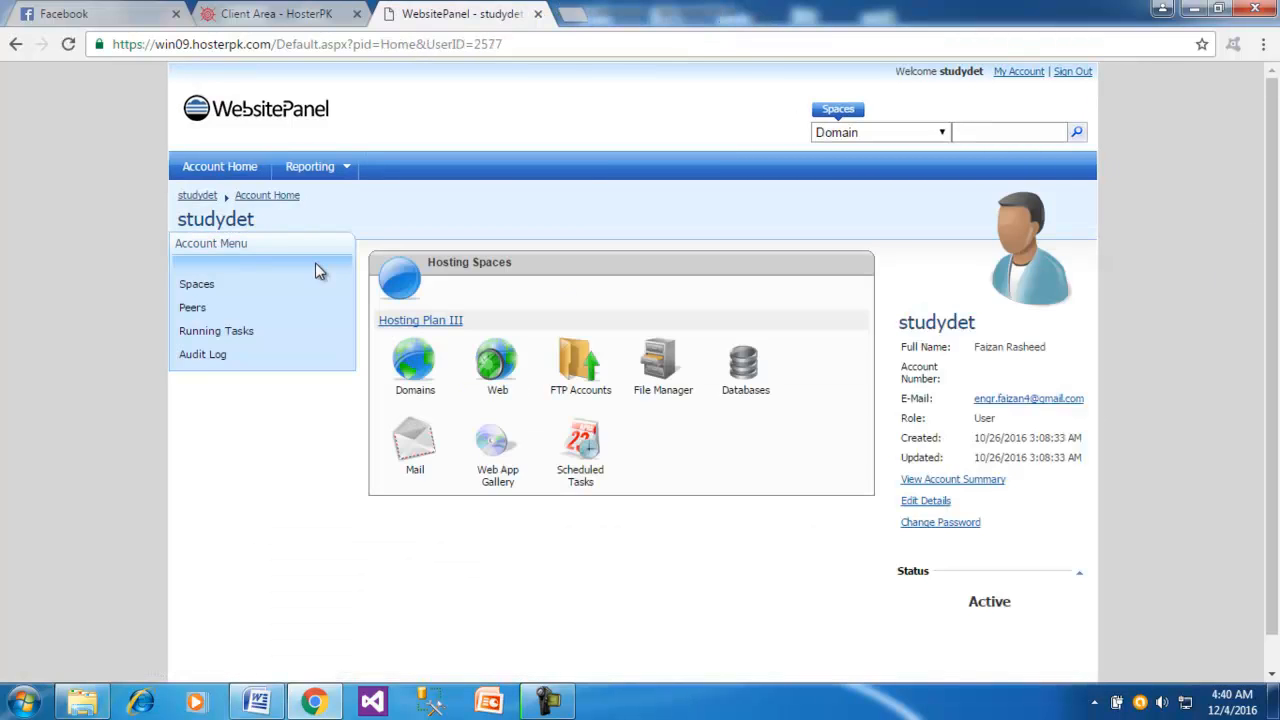
View the account's Running Tasks page in a new browser tab and close that tab
right_click(245, 334)
click(262, 352)
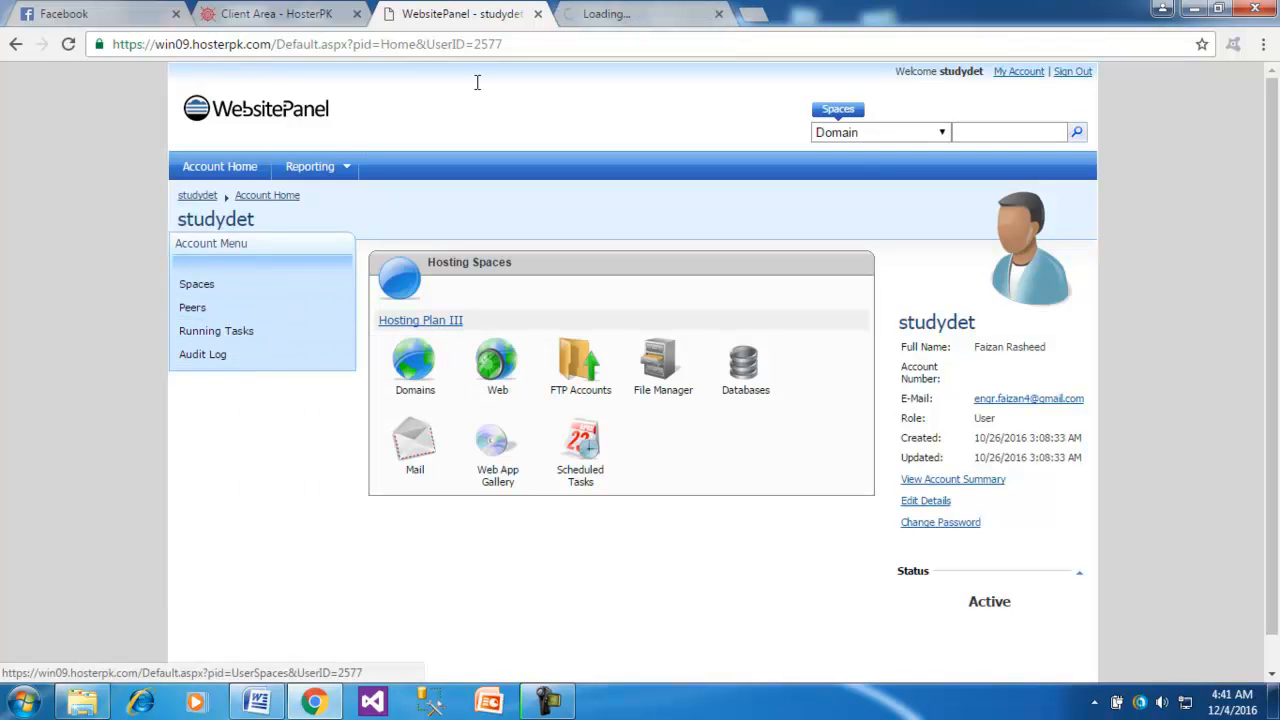
click(666, 10)
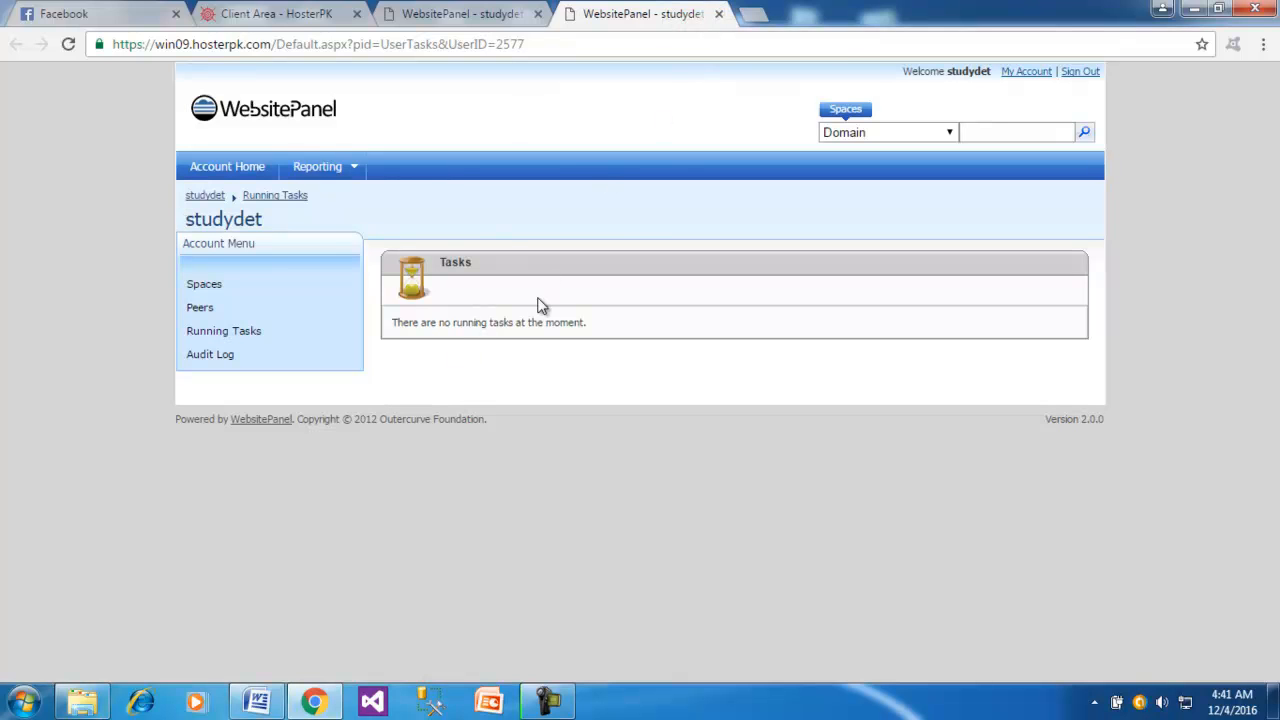
click(719, 13)
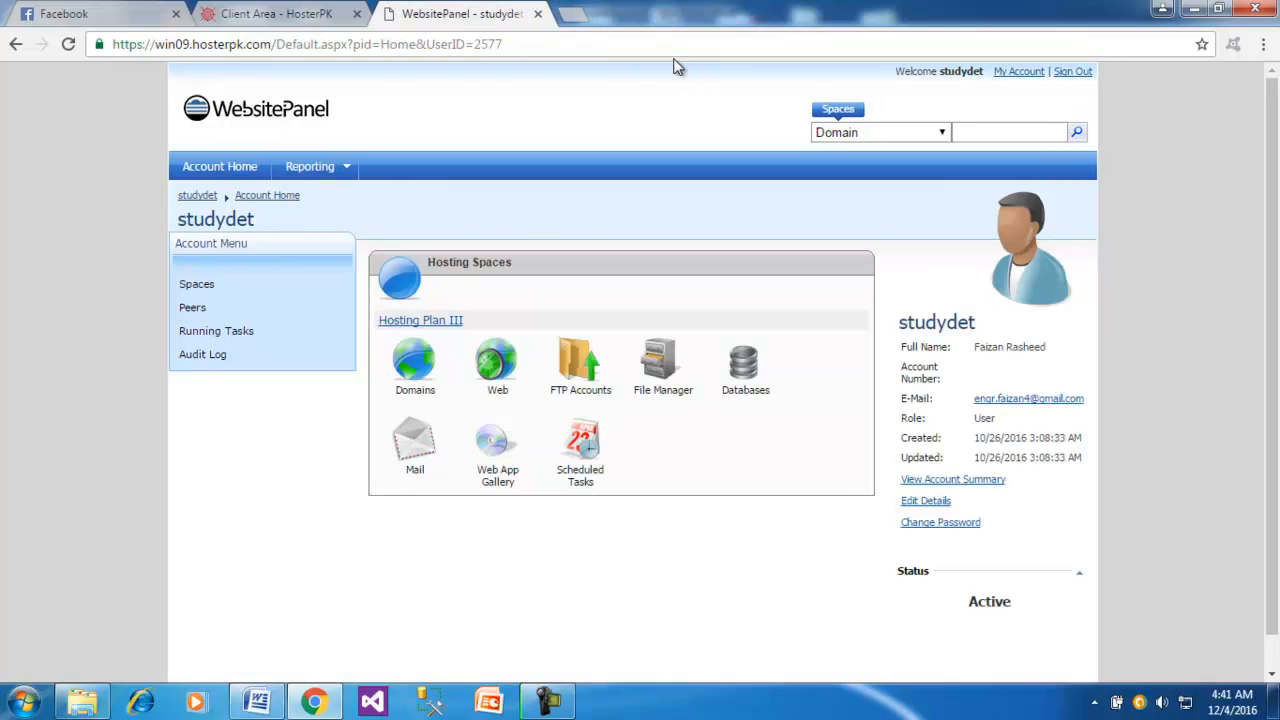
Open the account's Audit Log page in a new browser tab, check on it while it loads, and close that tab
right_click(204, 360)
click(214, 370)
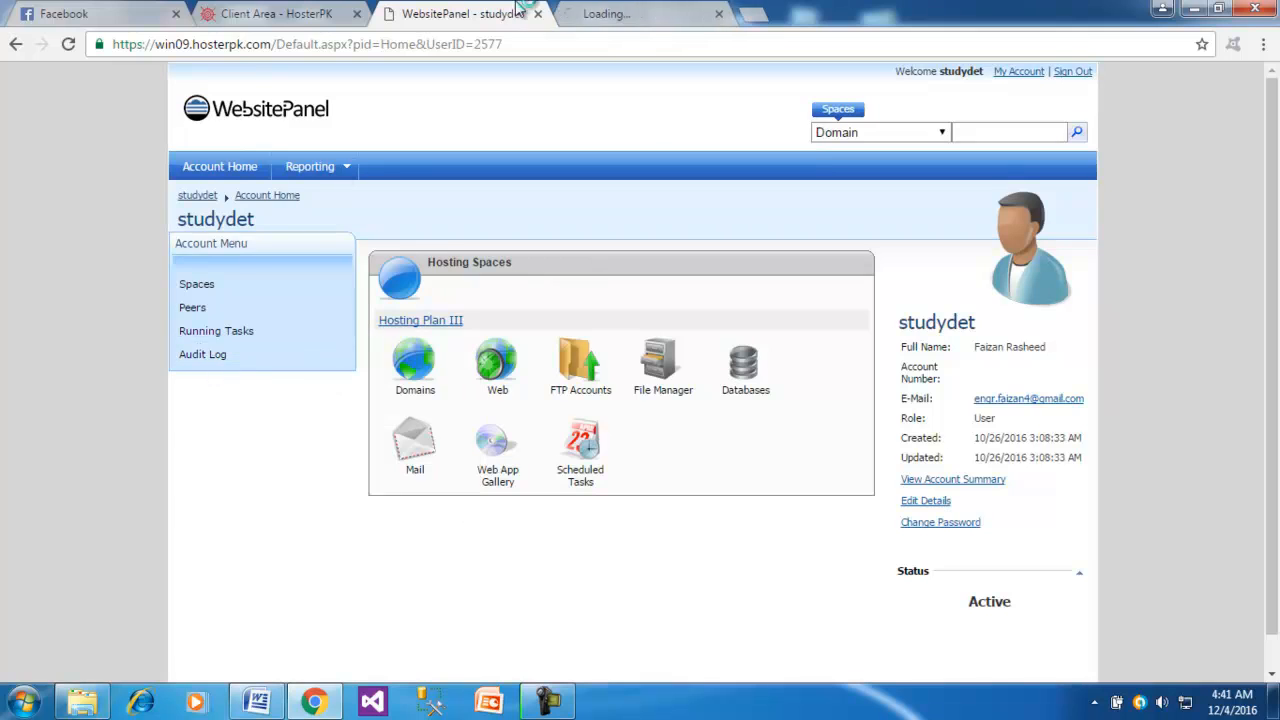
click(632, 13)
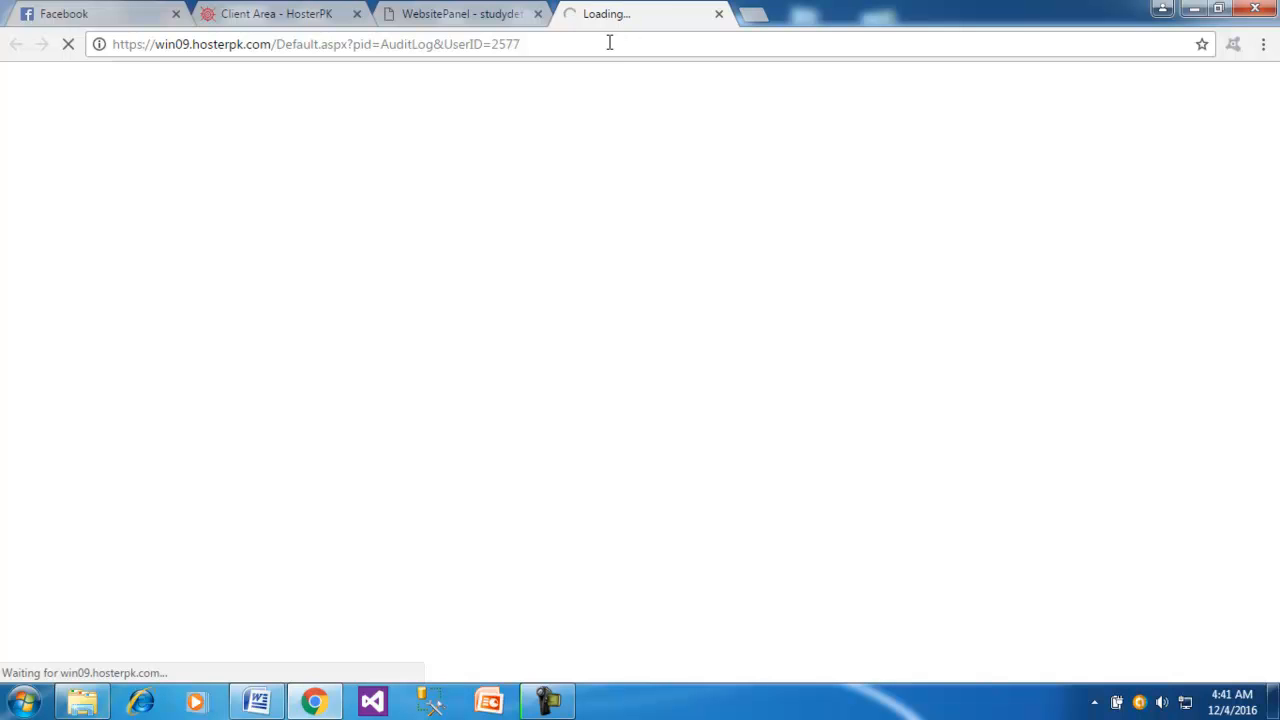
click(444, 11)
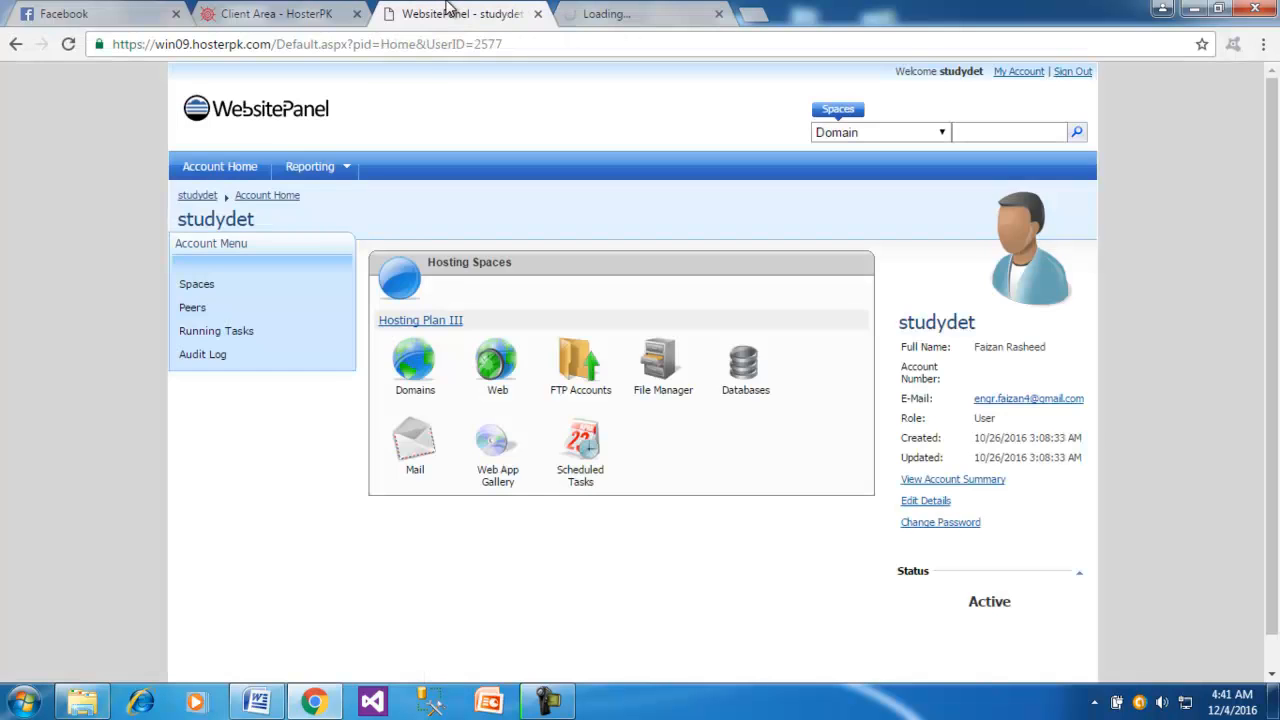
click(652, 13)
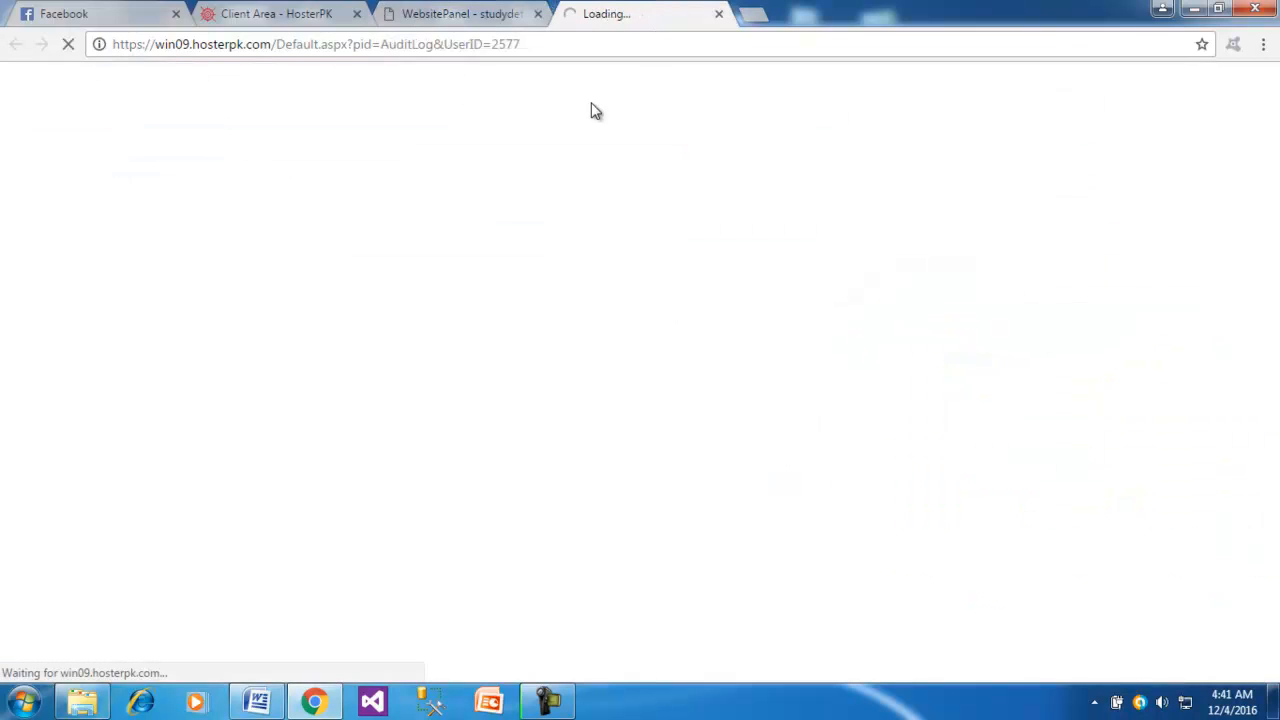
click(564, 41)
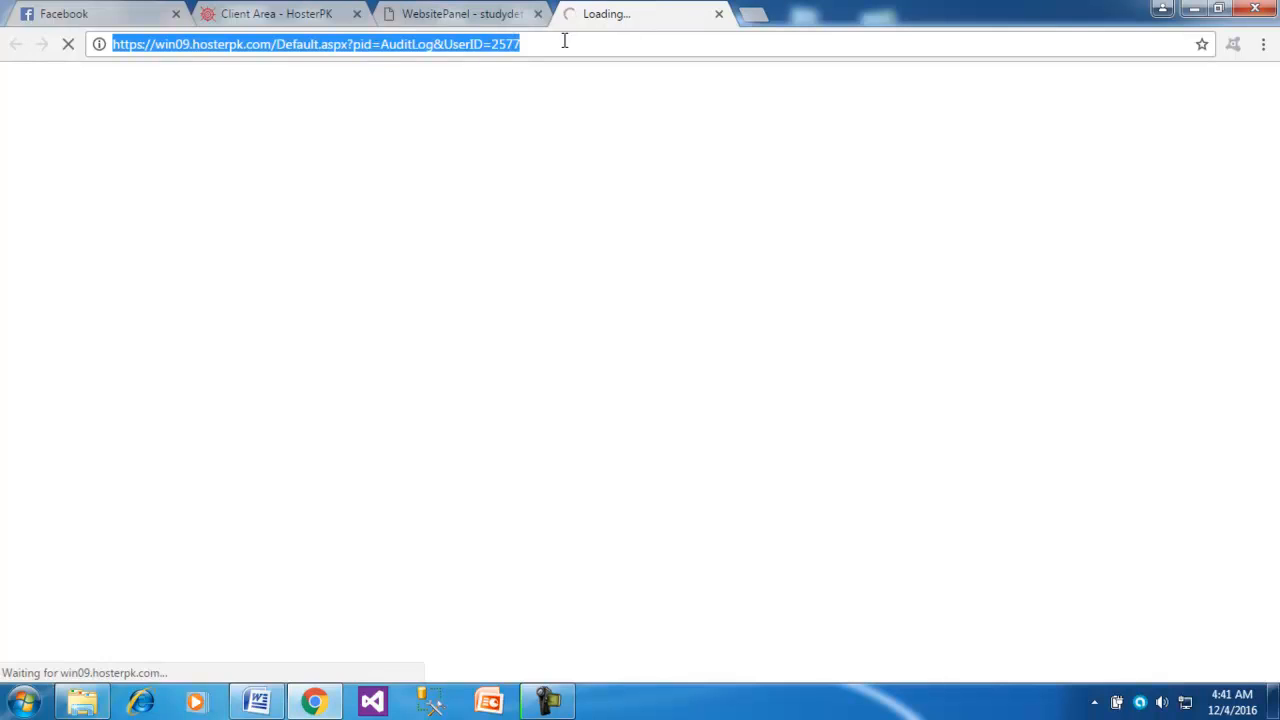
click(564, 41)
click(470, 10)
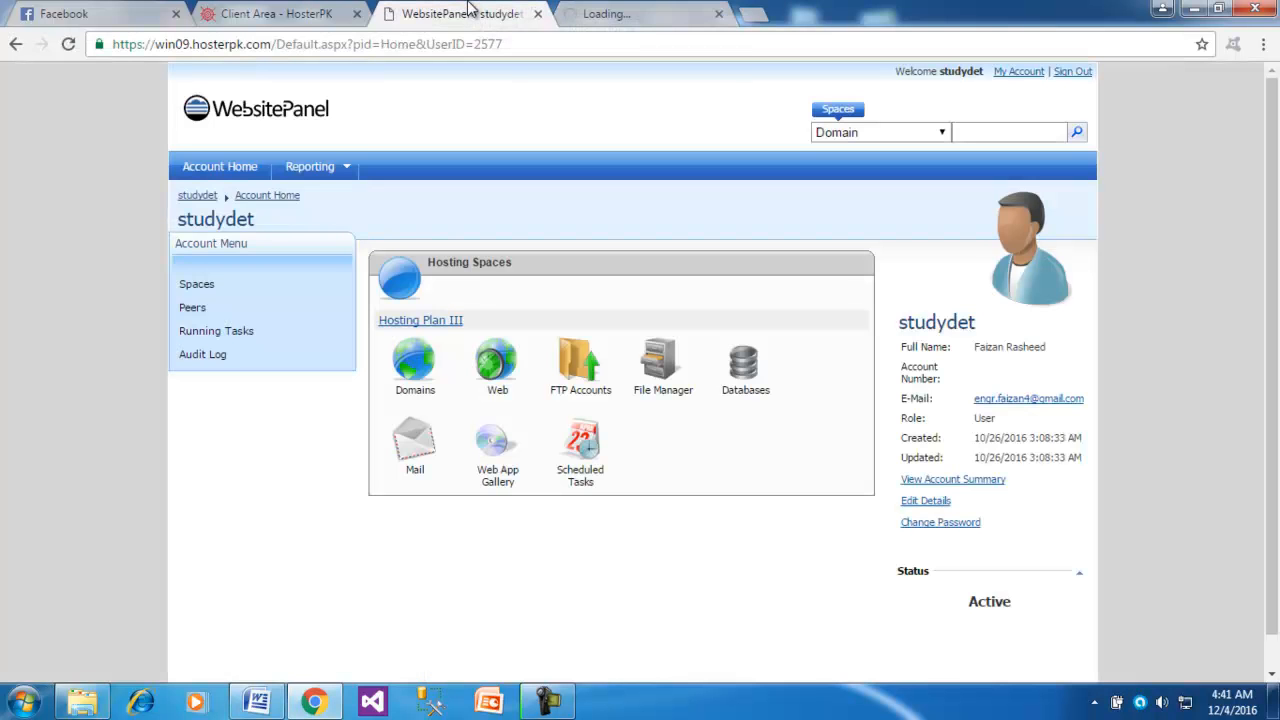
click(612, 10)
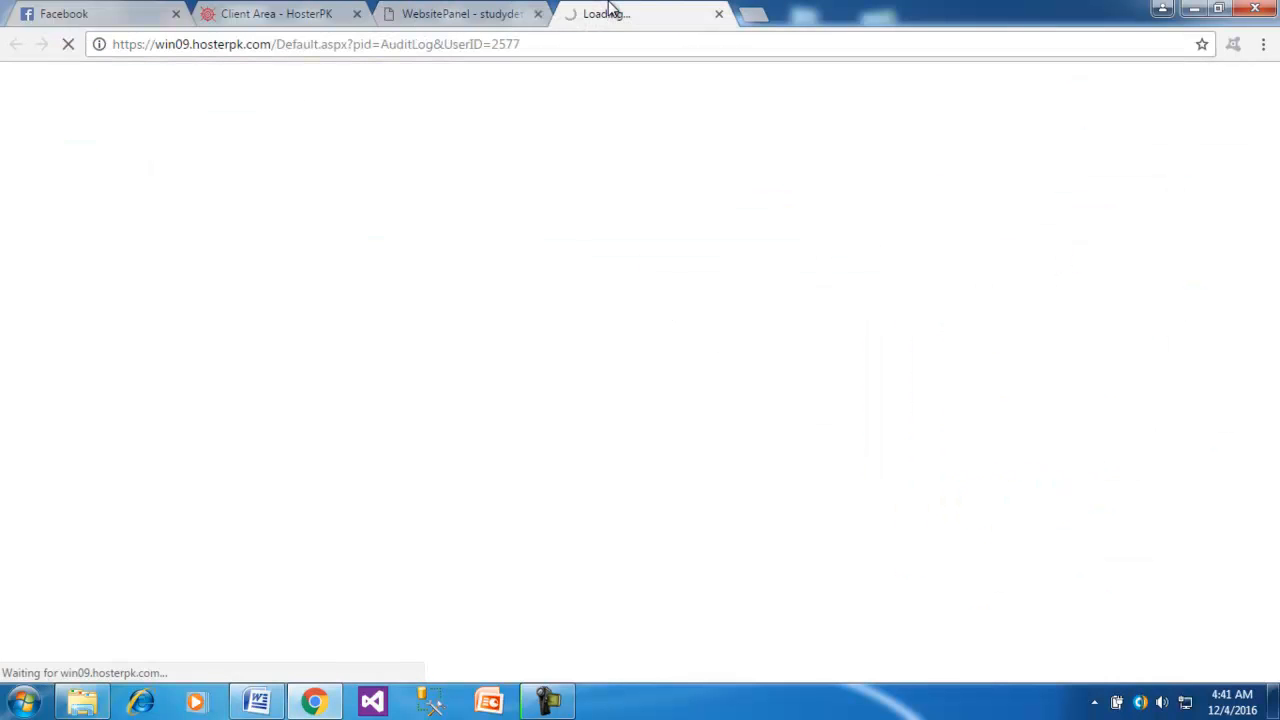
click(446, 12)
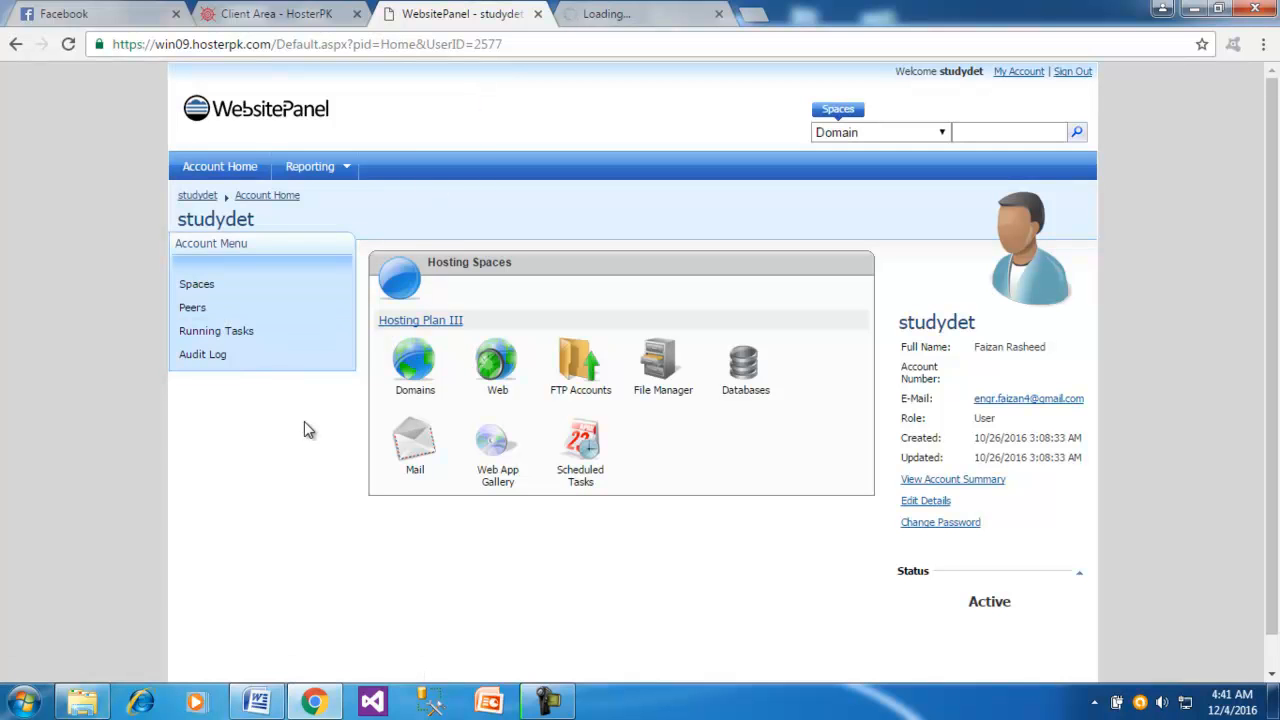
click(697, 14)
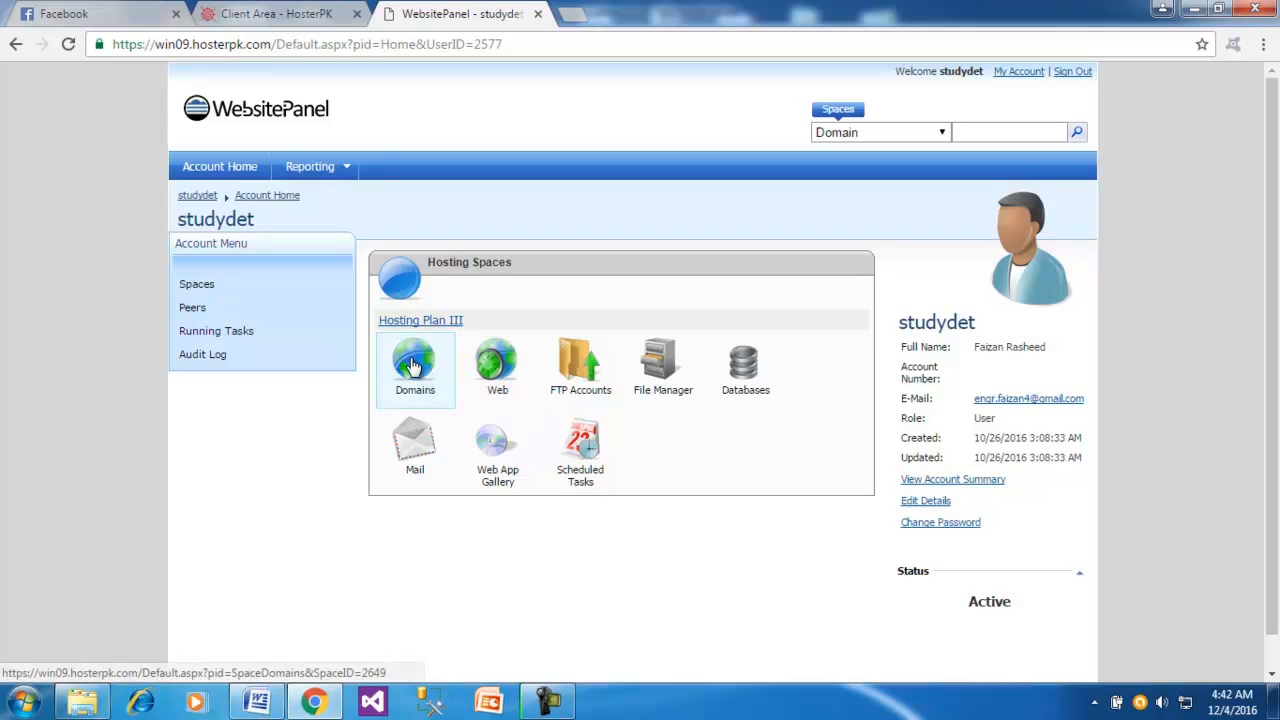
Examine the Web, Databases and Mail options offered for the Hosting Plan III space on the account home
mouse_move(468, 342)
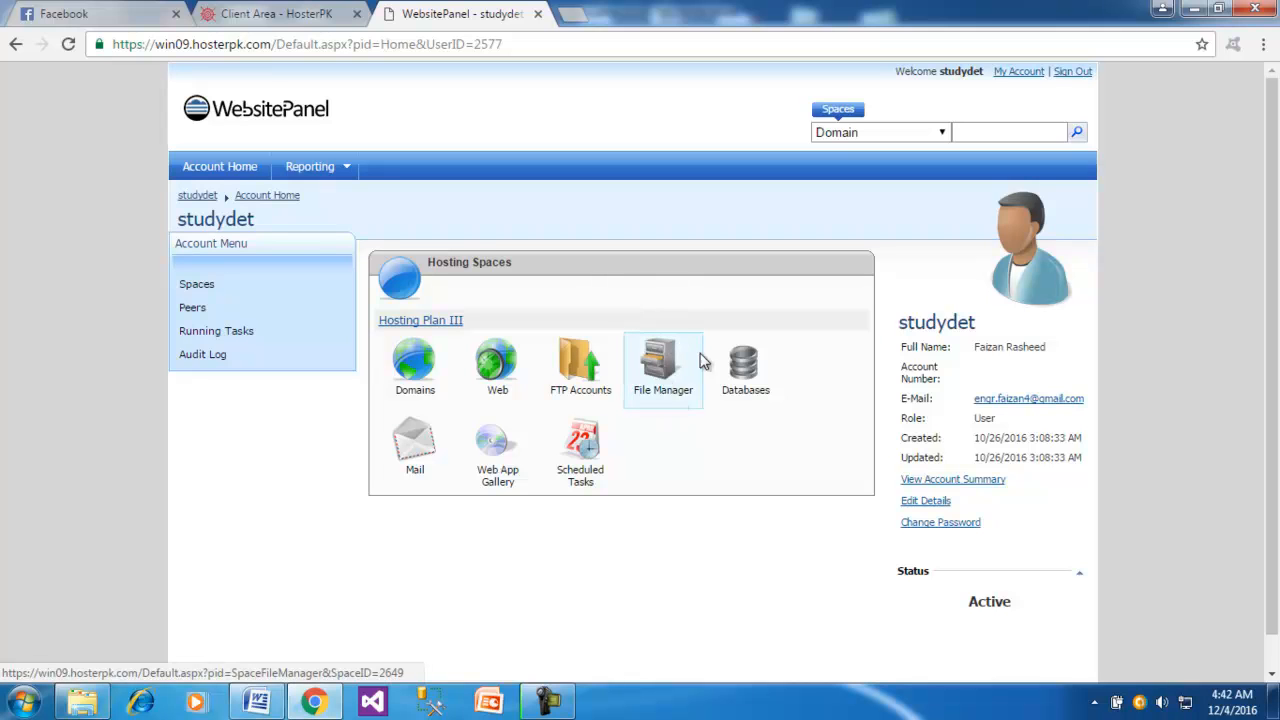
mouse_move(749, 371)
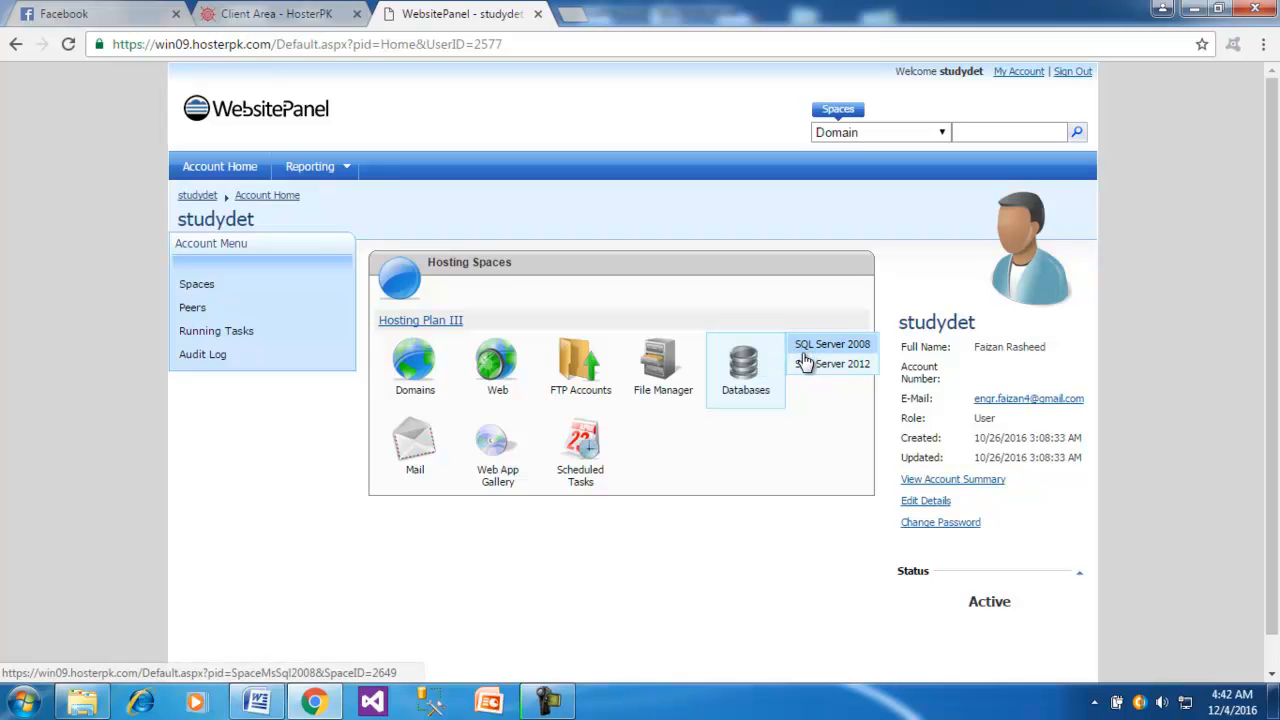
mouse_move(414, 455)
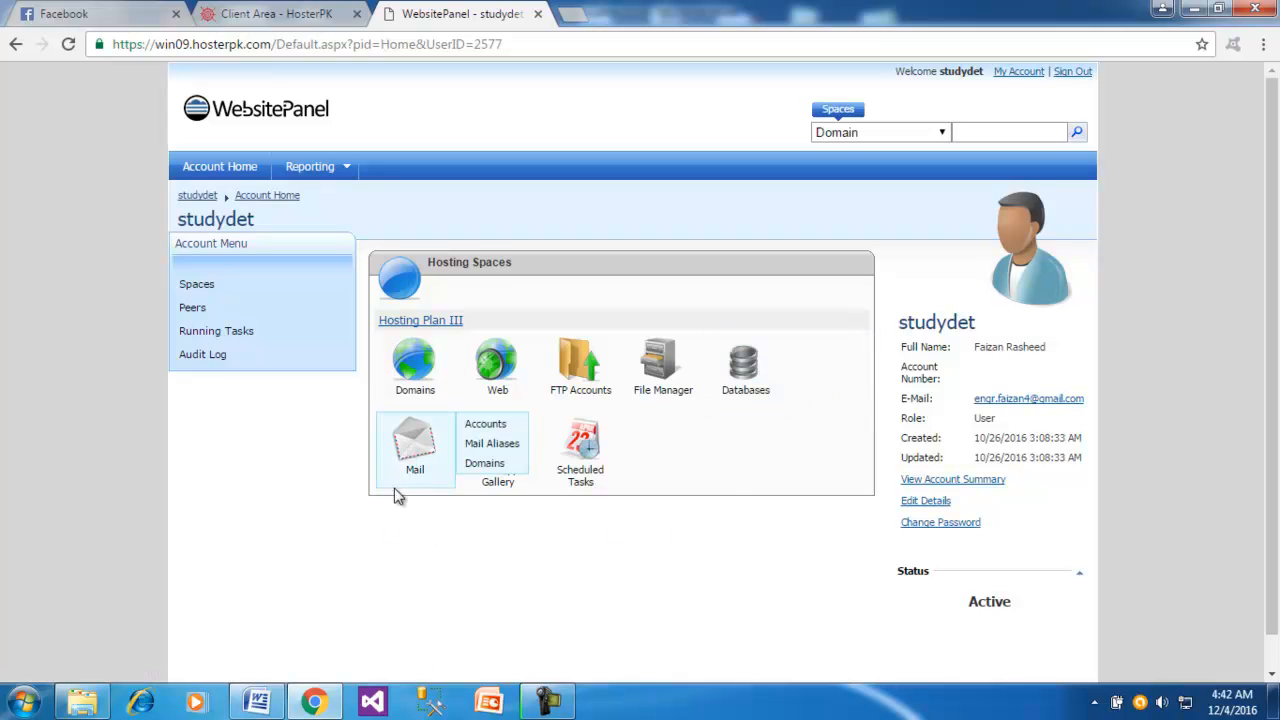